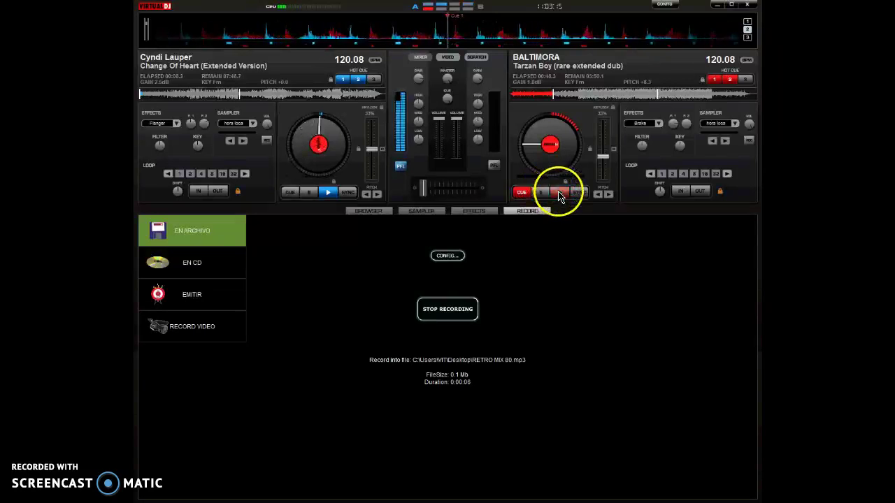
Step: Try starting Tarzan Boy from its cue point on deck 2 in time with Change Of Heart, and return it to the cue
{"action": "left_click", "coordinate": [559, 196]}
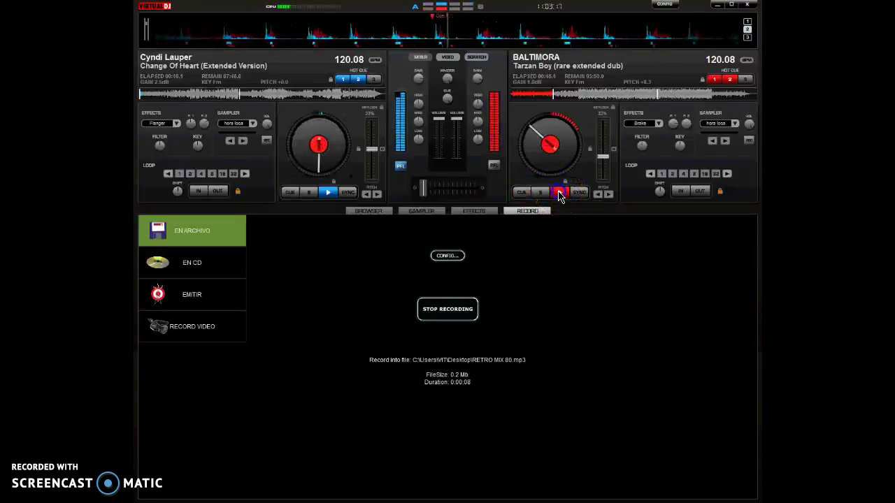
{"action": "left_click", "coordinate": [521, 192]}
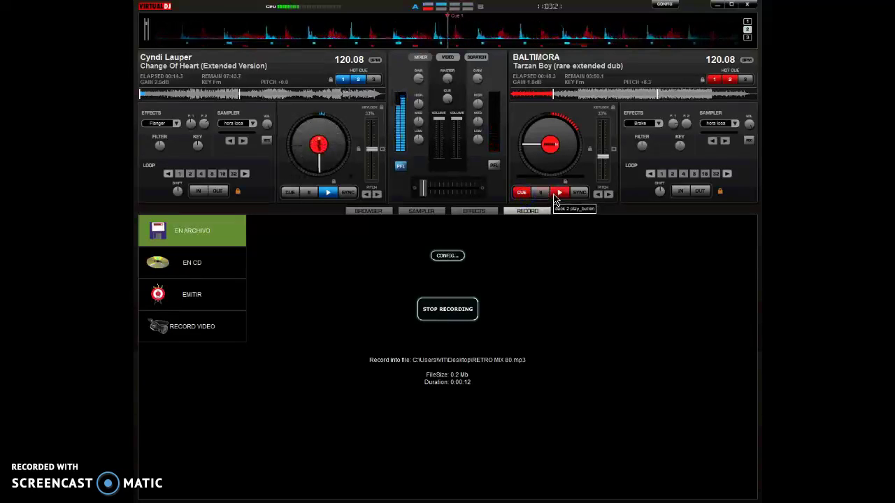
{"action": "left_click", "coordinate": [558, 196]}
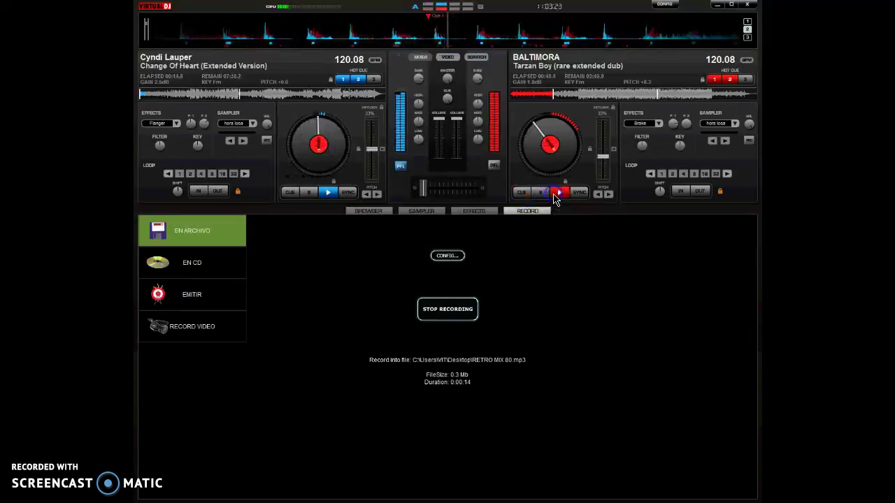
{"action": "left_click", "coordinate": [520, 196]}
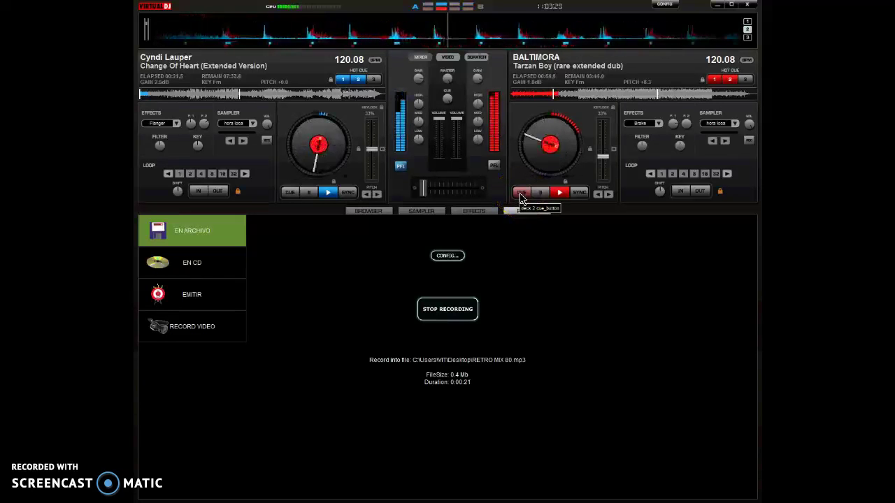
{"action": "left_click", "coordinate": [521, 196]}
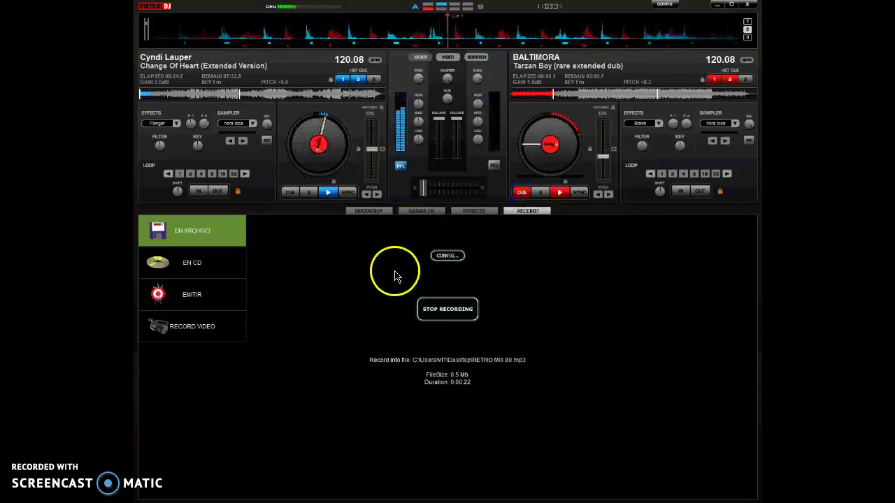
Step: With the track browser shown, monitor deck 2 in the headphones and crossfade from Change Of Heart fully over to Tarzan Boy
{"action": "left_click", "coordinate": [370, 211]}
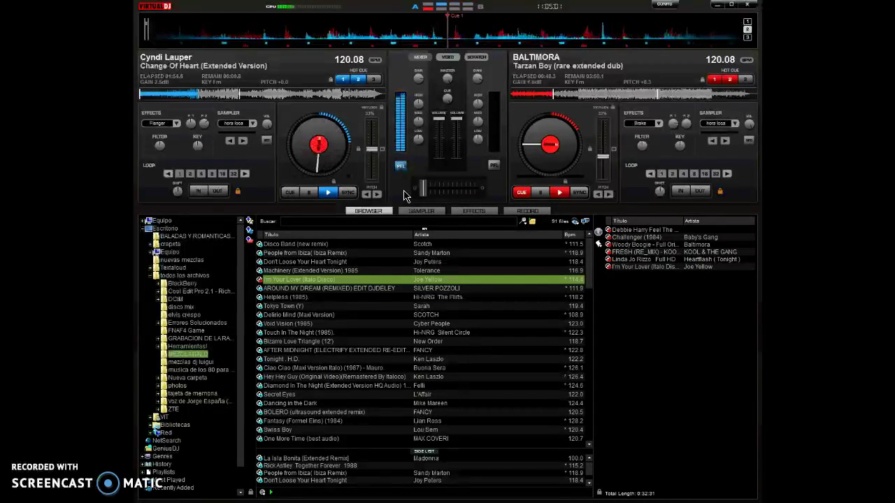
{"action": "left_click", "coordinate": [499, 169]}
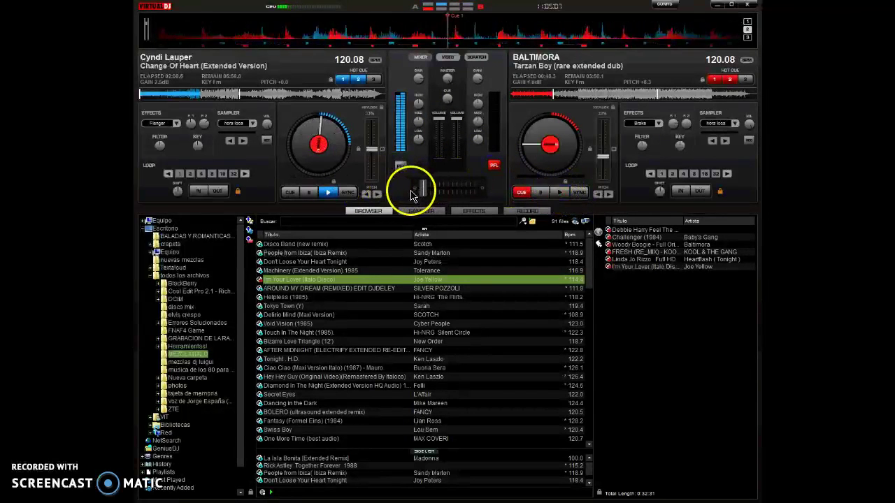
{"action": "left_click_drag", "start_coordinate": [423, 187], "coordinate": [432, 189]}
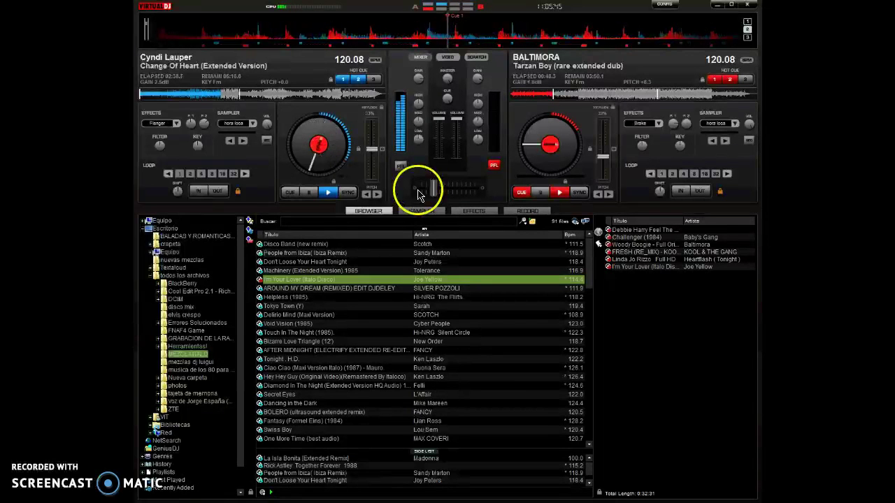
{"action": "left_click_drag", "start_coordinate": [431, 193], "coordinate": [403, 190]}
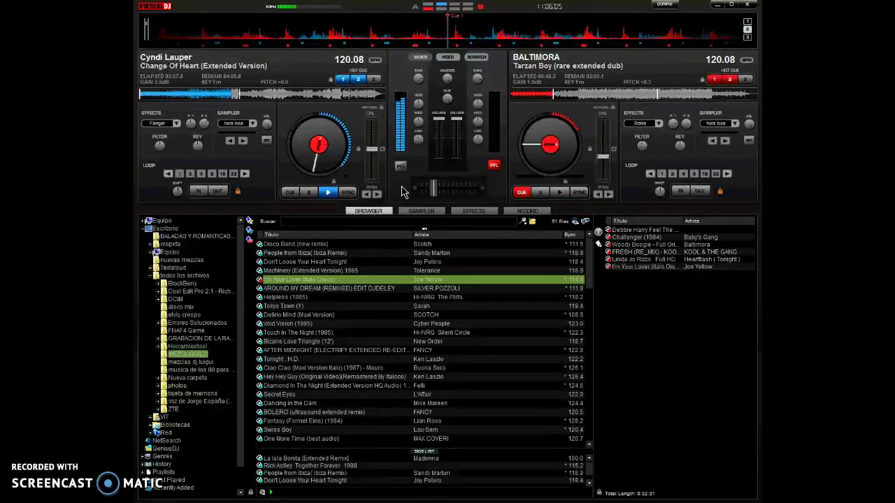
{"action": "left_click_drag", "start_coordinate": [423, 176], "coordinate": [430, 189]}
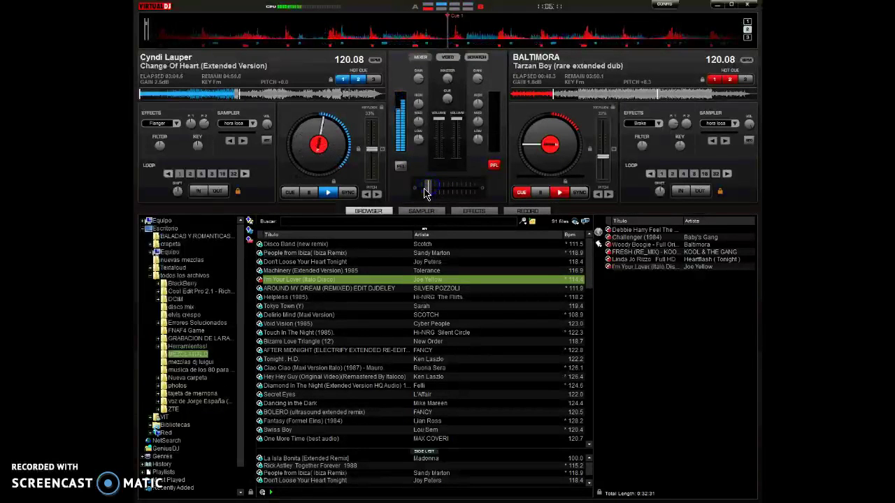
{"action": "left_click", "coordinate": [427, 190]}
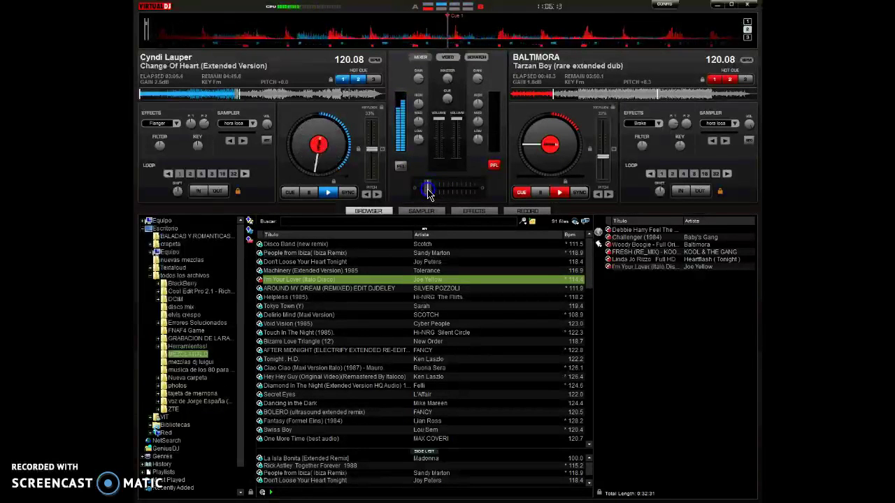
{"action": "left_click_drag", "start_coordinate": [427, 188], "coordinate": [474, 195]}
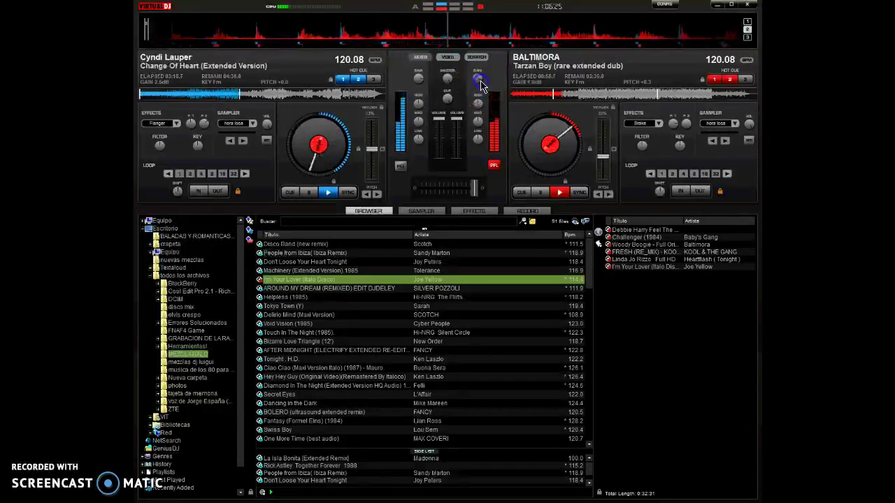
Step: Stop deck 1, load Debbie Harry Feel The Spin (Full Version) from the side list onto it, and sync its tempo to deck 2
{"action": "left_click", "coordinate": [286, 194]}
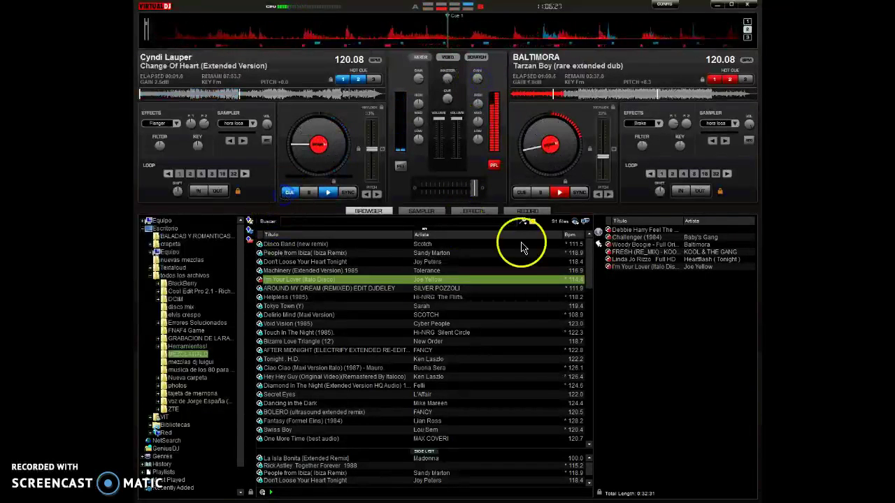
{"action": "double_click", "coordinate": [621, 231]}
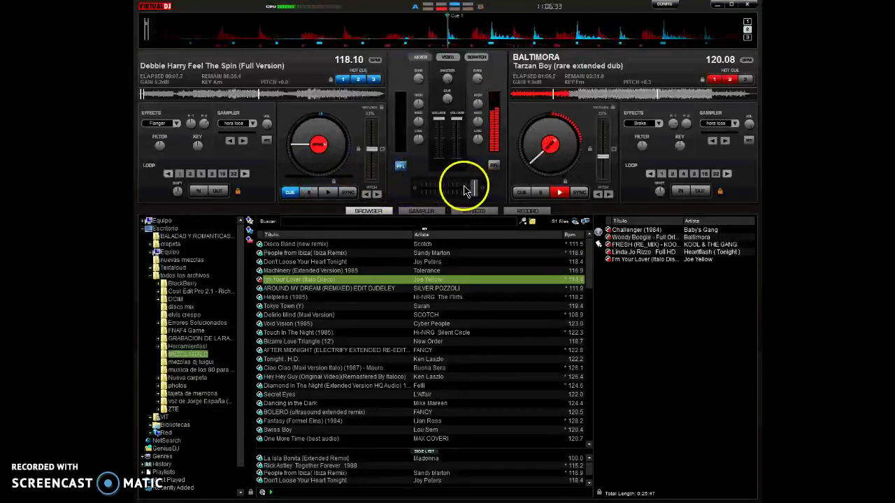
{"action": "left_click_drag", "start_coordinate": [474, 188], "coordinate": [470, 188]}
{"action": "left_click", "coordinate": [349, 193]}
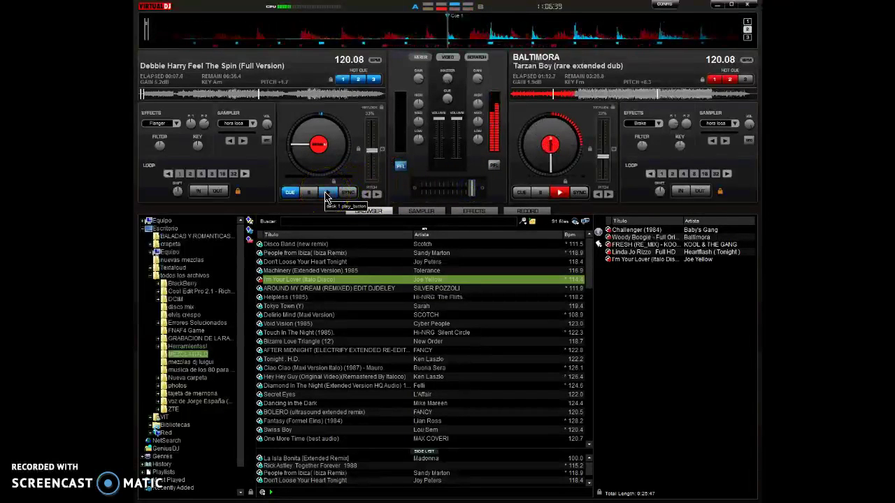
Step: Try starting Feel The Spin from its cue point on deck 1 in time with Tarzan Boy, returning it to the cue
{"action": "left_click", "coordinate": [326, 193]}
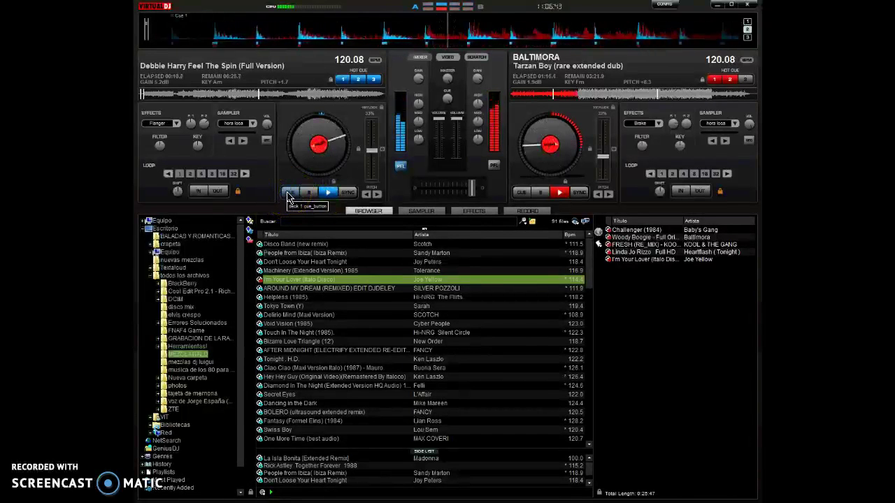
{"action": "left_click", "coordinate": [287, 195]}
{"action": "left_click", "coordinate": [439, 184]}
{"action": "left_click_drag", "start_coordinate": [439, 185], "coordinate": [472, 193]}
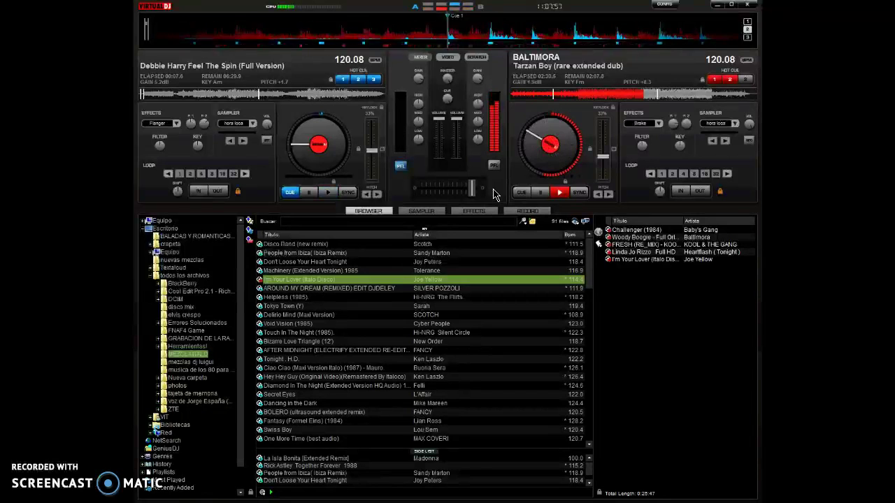
{"action": "left_click_drag", "start_coordinate": [471, 187], "coordinate": [471, 193]}
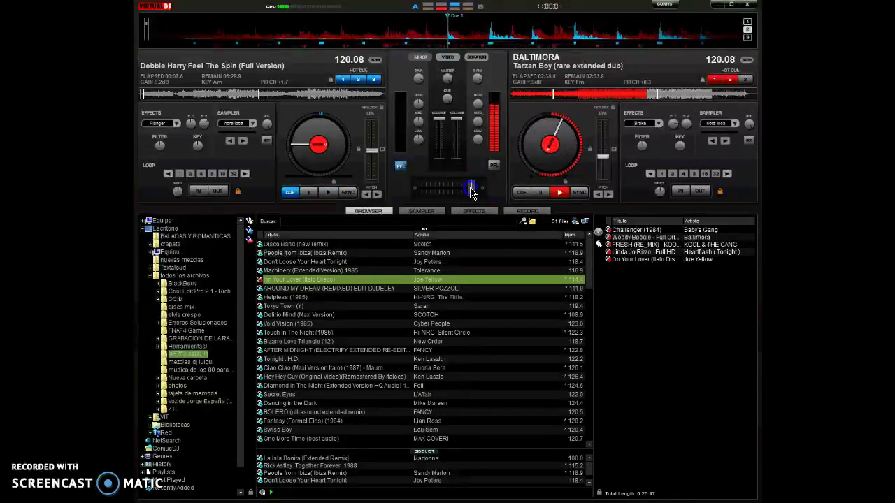
{"action": "key", "text": "space"}
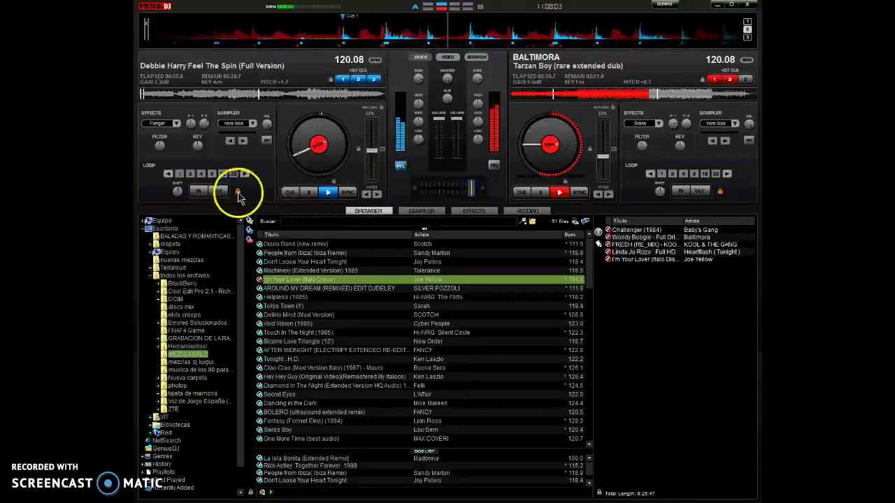
{"action": "left_click_drag", "start_coordinate": [297, 195], "coordinate": [472, 194]}
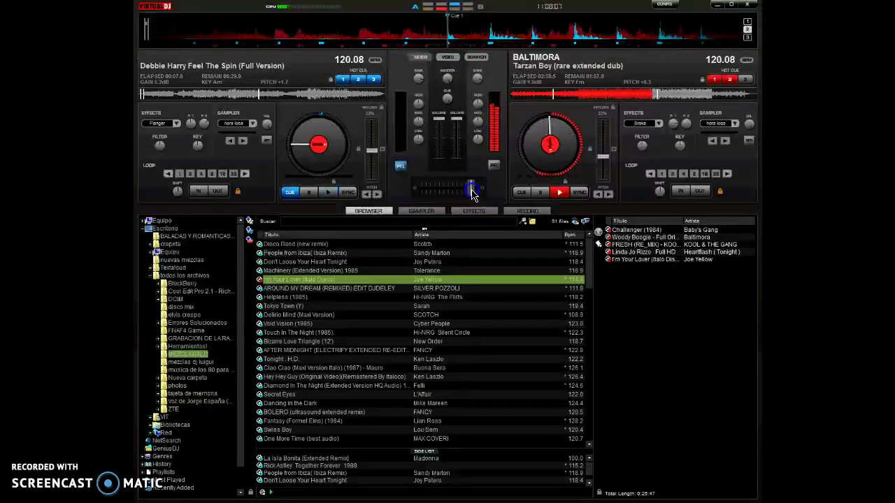
Step: Start Feel The Spin on deck 1, raise its gain to about 6.9 dB, and crossfade fully over to it from Tarzan Boy
{"action": "key", "text": "space"}
{"action": "left_click", "coordinate": [295, 195]}
{"action": "left_click_drag", "start_coordinate": [425, 194], "coordinate": [445, 195]}
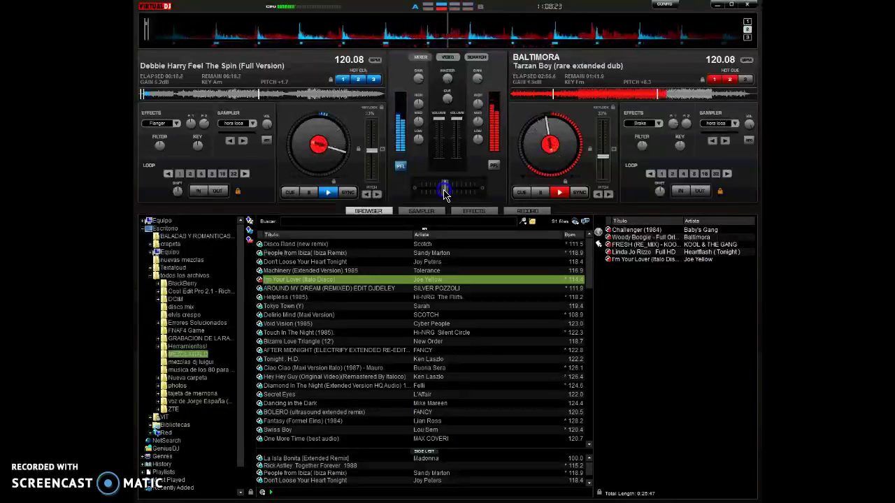
{"action": "left_click_drag", "start_coordinate": [445, 195], "coordinate": [431, 189]}
{"action": "left_click_drag", "start_coordinate": [418, 75], "coordinate": [421, 73]}
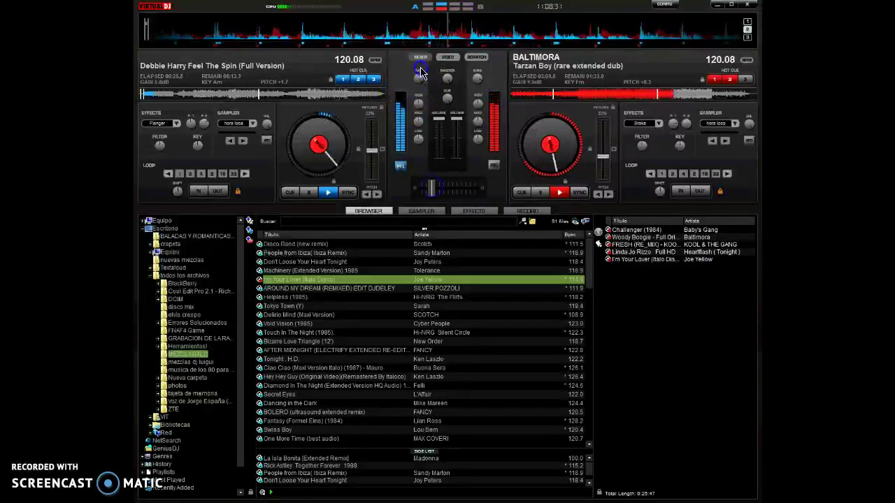
{"action": "mouse_move", "coordinate": [430, 188]}
{"action": "left_mouse_down"}
{"action": "mouse_move", "coordinate": [437, 191]}
{"action": "mouse_move", "coordinate": [428, 194]}
{"action": "left_mouse_up"}
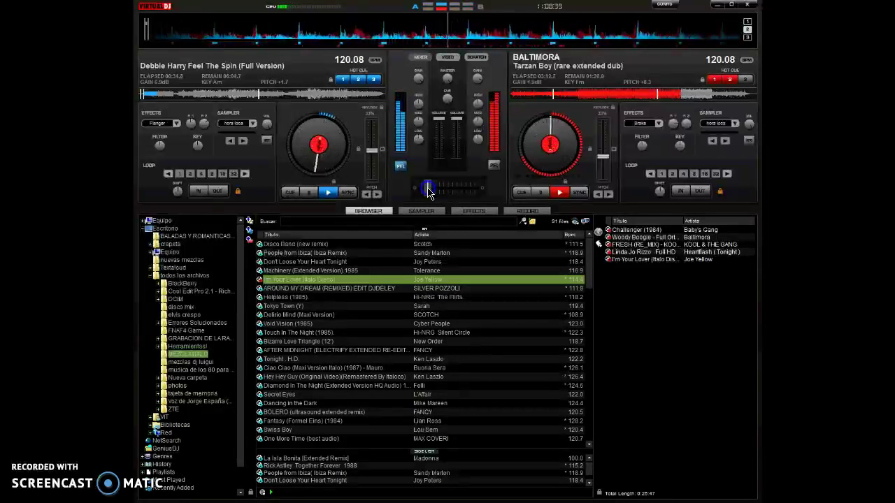
{"action": "left_click_drag", "start_coordinate": [429, 194], "coordinate": [421, 191]}
Step: Stop Tarzan Boy, load Baby's Gang Challenger (1984) onto deck 2, and sync its tempo to deck 1
{"action": "left_click", "coordinate": [522, 193]}
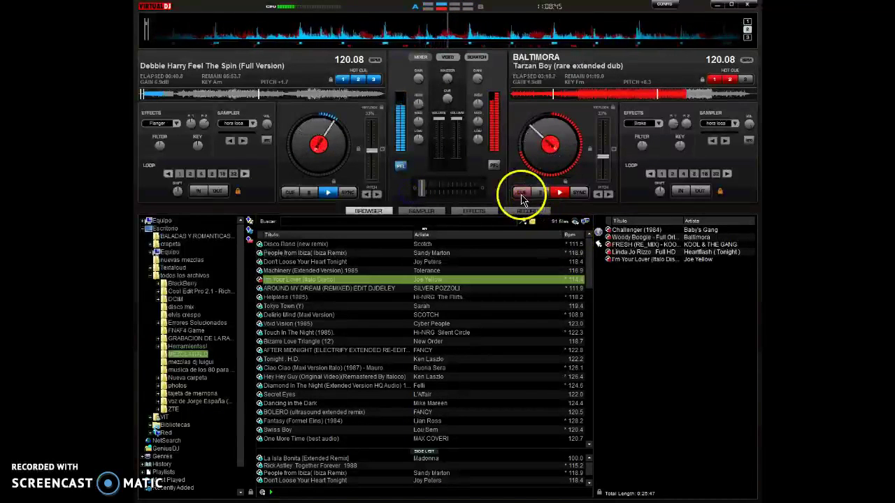
{"action": "left_click_drag", "start_coordinate": [622, 229], "coordinate": [578, 187]}
{"action": "left_click", "coordinate": [579, 193]}
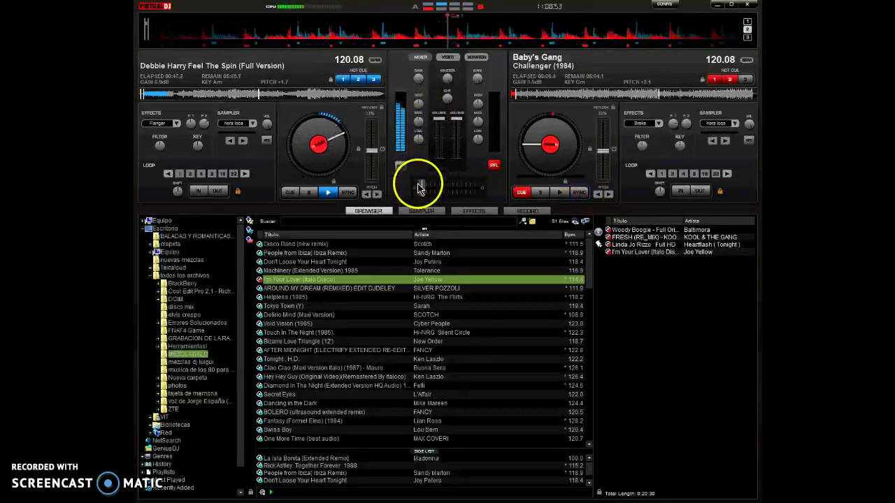
Step: Try several times to start Challenger (1984) from its cue point on deck 2 in time with Feel The Spin
{"action": "left_click_drag", "start_coordinate": [421, 186], "coordinate": [421, 185]}
{"action": "key", "text": "space"}
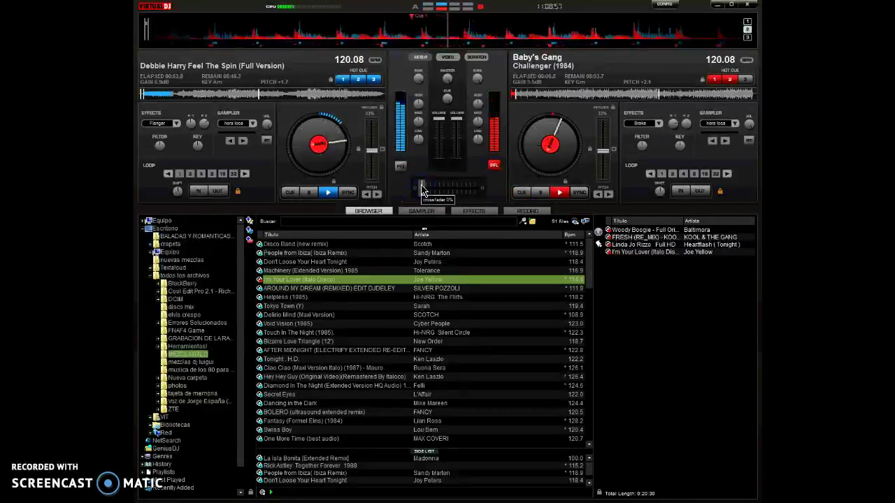
{"action": "left_click", "coordinate": [522, 193]}
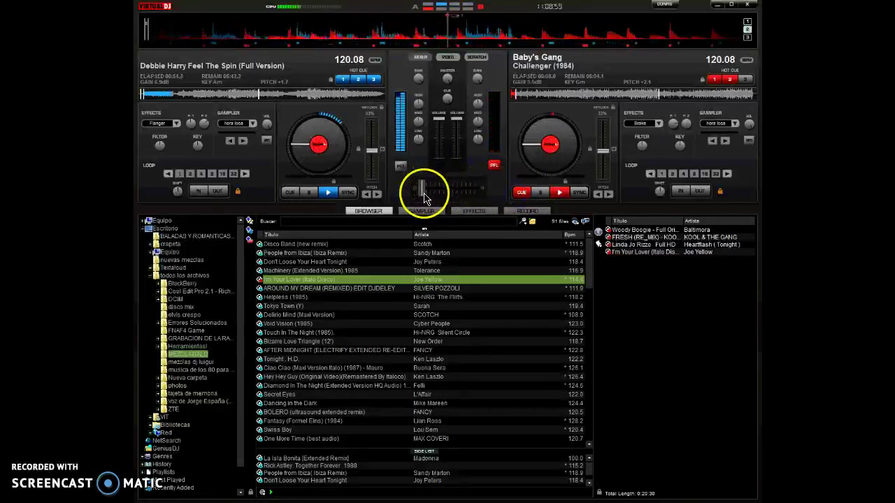
{"action": "key", "text": "space"}
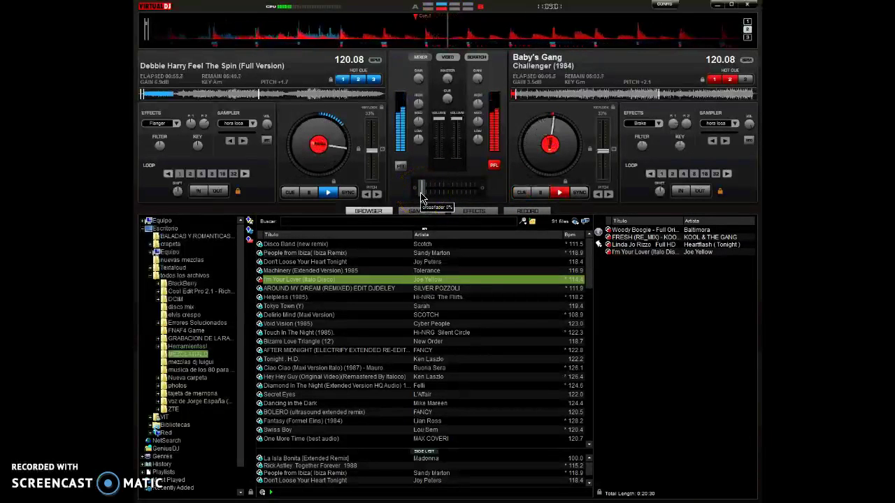
{"action": "left_click", "coordinate": [521, 195]}
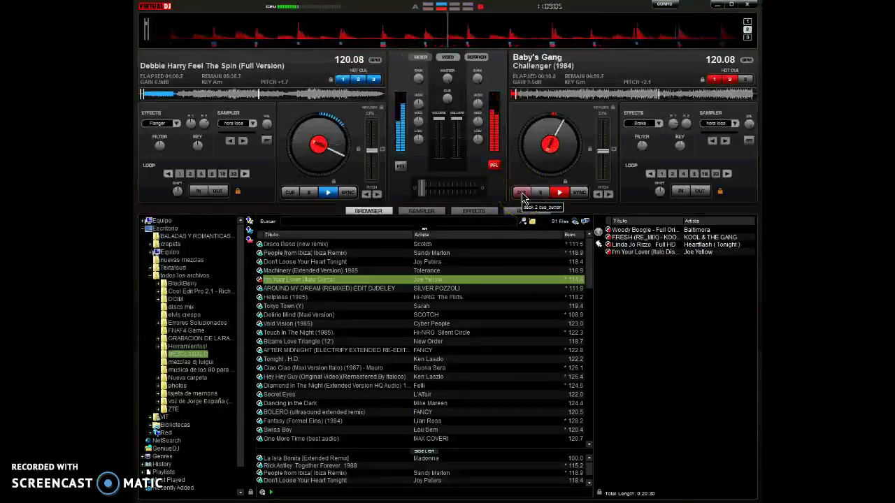
{"action": "left_click", "coordinate": [522, 192]}
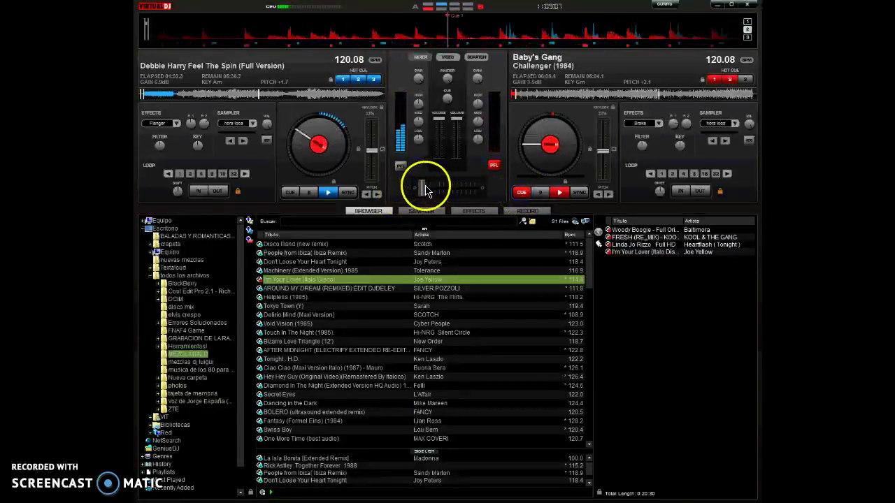
{"action": "key", "text": "space"}
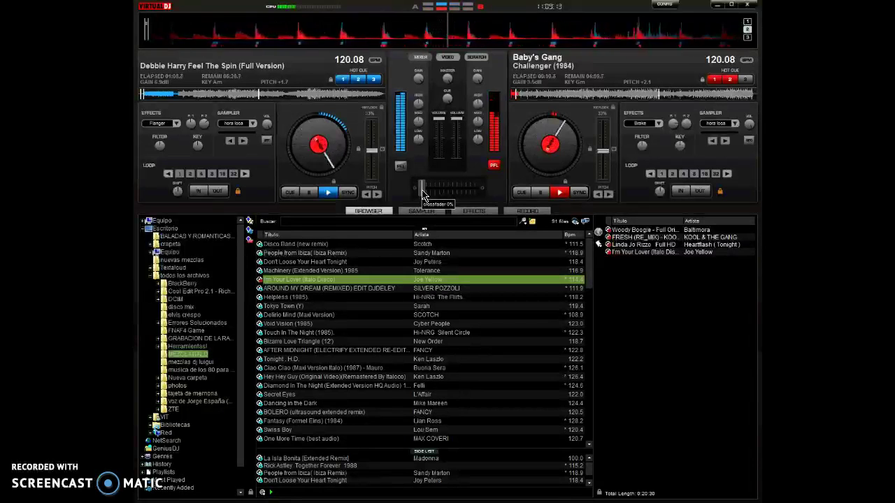
{"action": "left_click_drag", "start_coordinate": [421, 195], "coordinate": [481, 193]}
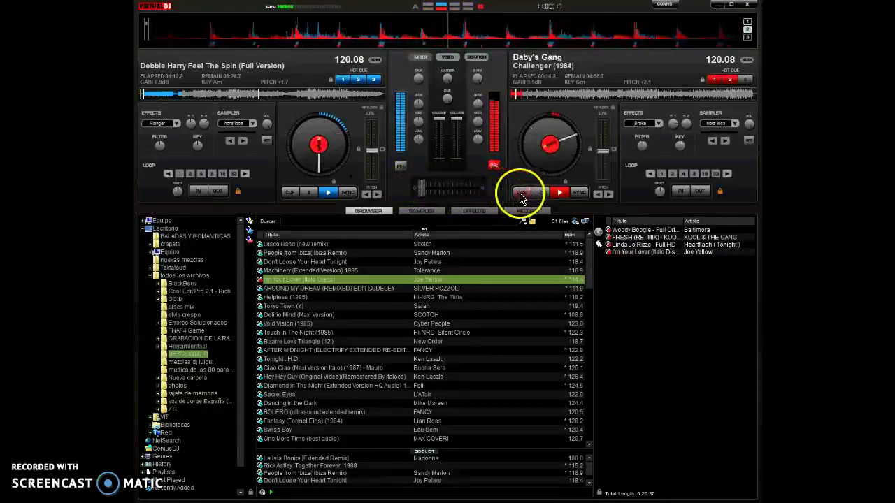
Step: Return Challenger (1984) to its cue point on deck 2 and try starting it again in time with Feel The Spin
{"action": "left_click", "coordinate": [521, 194]}
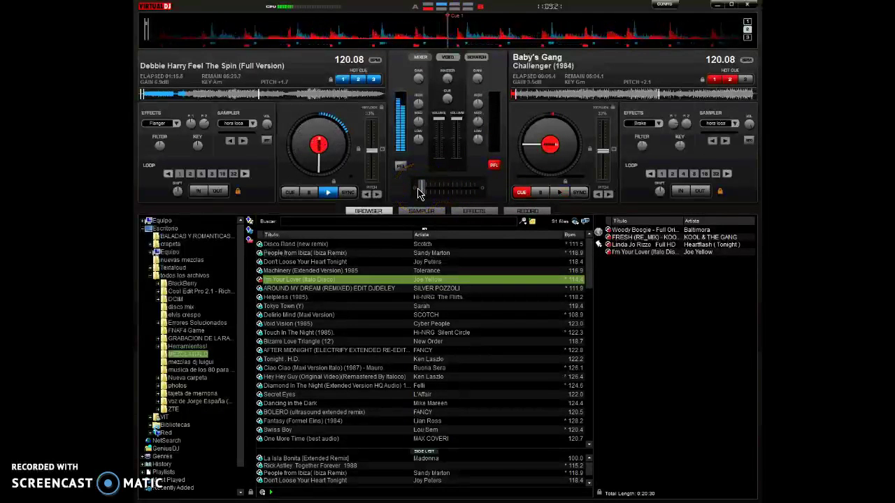
{"action": "left_click", "coordinate": [420, 195]}
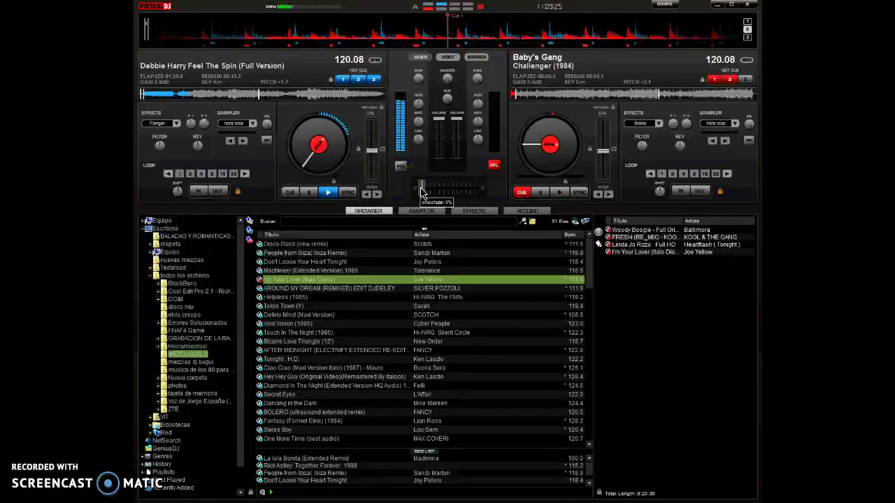
{"action": "key", "text": "space"}
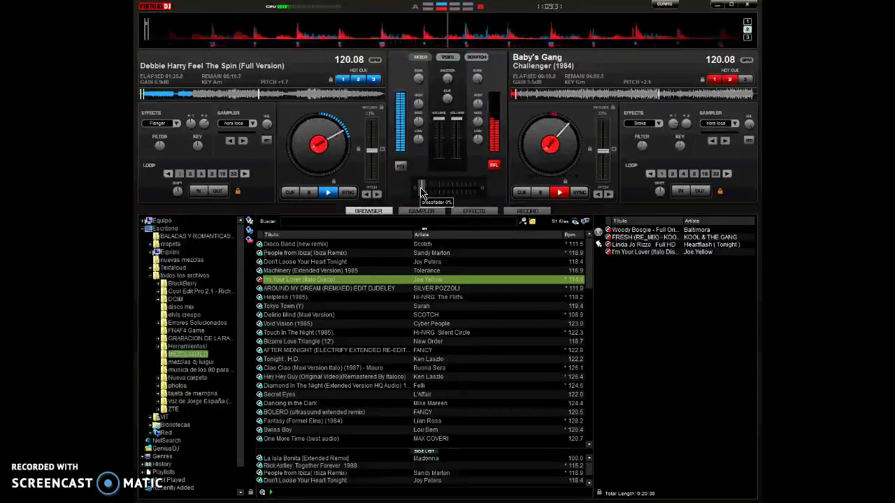
{"action": "key", "text": "space"}
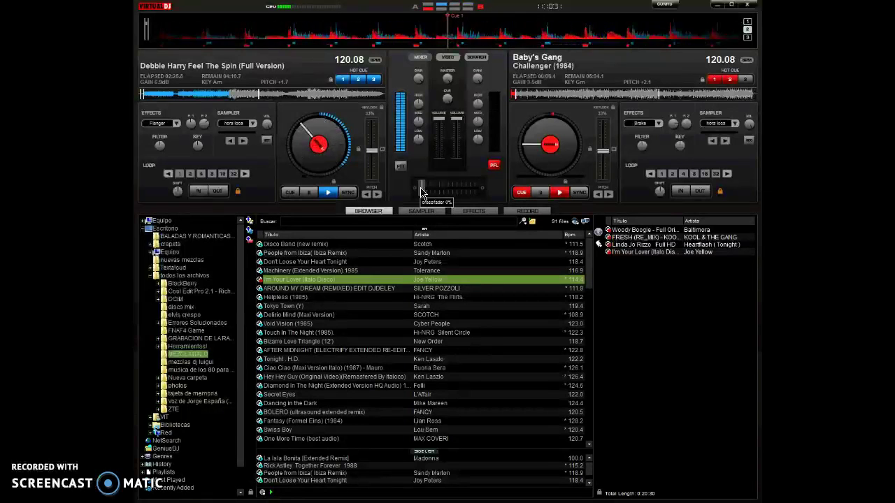
Step: Ease the crossfader to about 4.7% toward deck 2, test-starting Challenger (1984) and returning it to its cue point
{"action": "left_click_drag", "start_coordinate": [421, 193], "coordinate": [422, 194]}
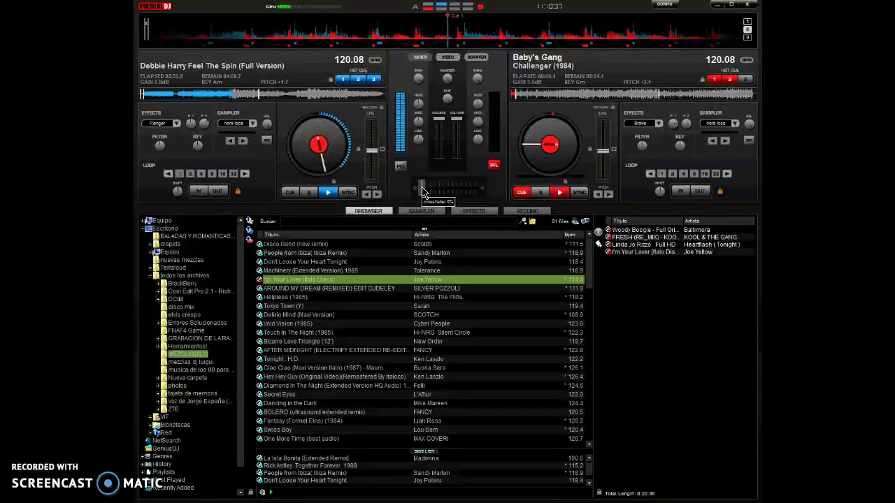
{"action": "left_click_drag", "start_coordinate": [422, 194], "coordinate": [428, 196]}
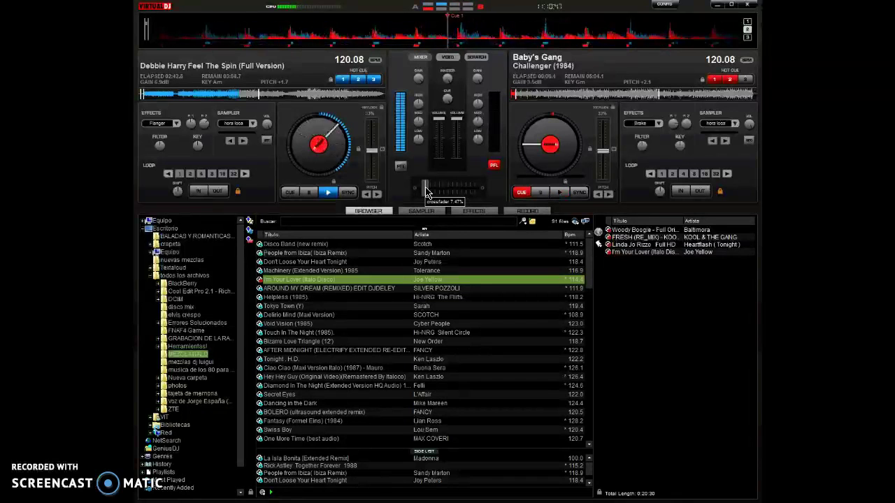
{"action": "left_click_drag", "start_coordinate": [426, 194], "coordinate": [426, 194]}
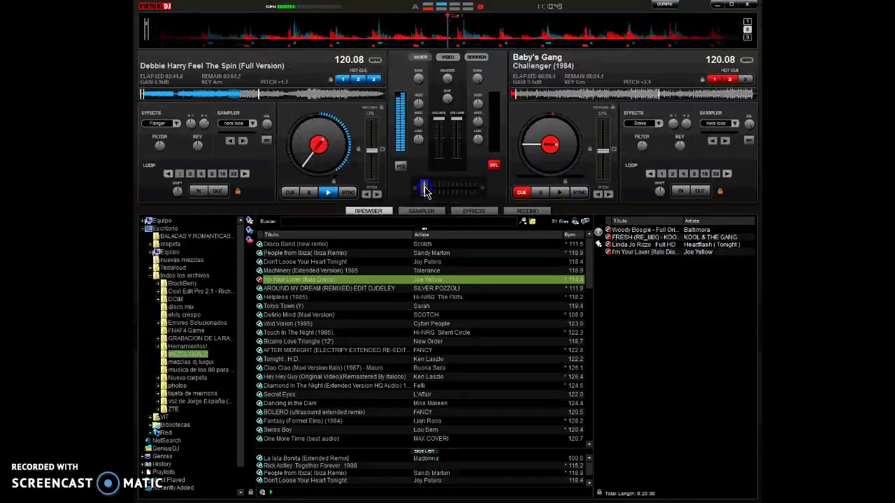
{"action": "key", "text": "space"}
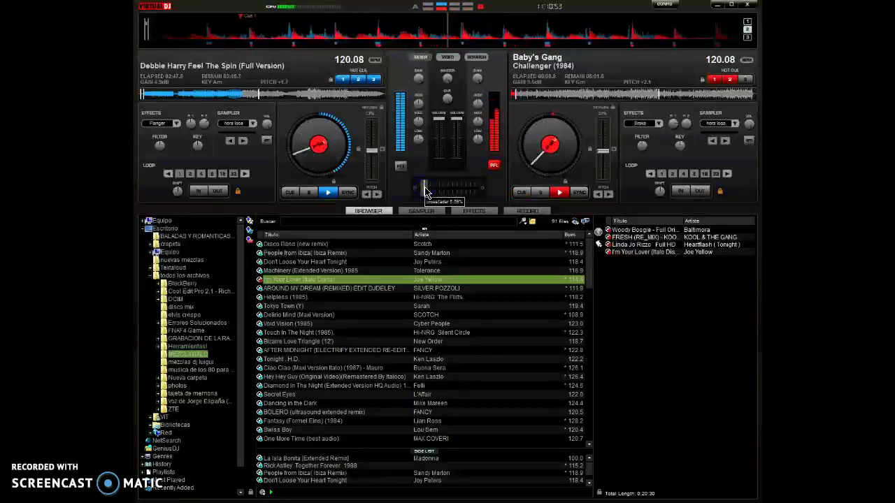
{"action": "key", "text": "space"}
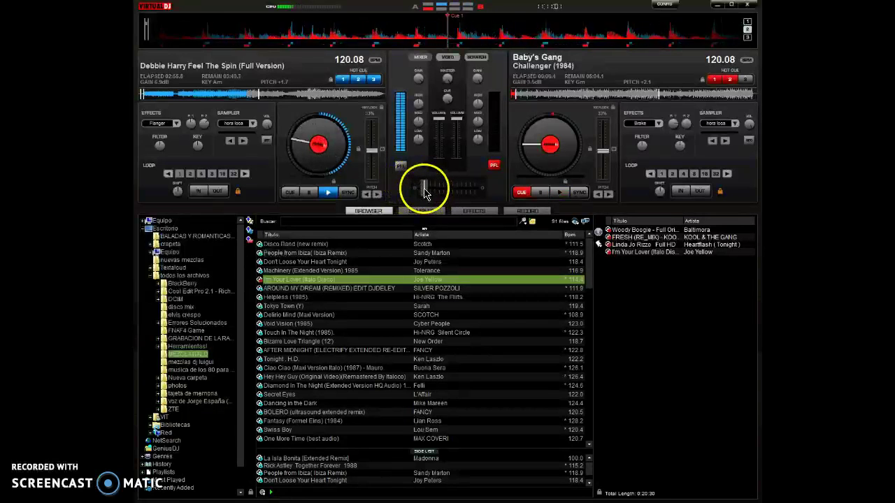
{"action": "left_click_drag", "start_coordinate": [423, 191], "coordinate": [423, 190]}
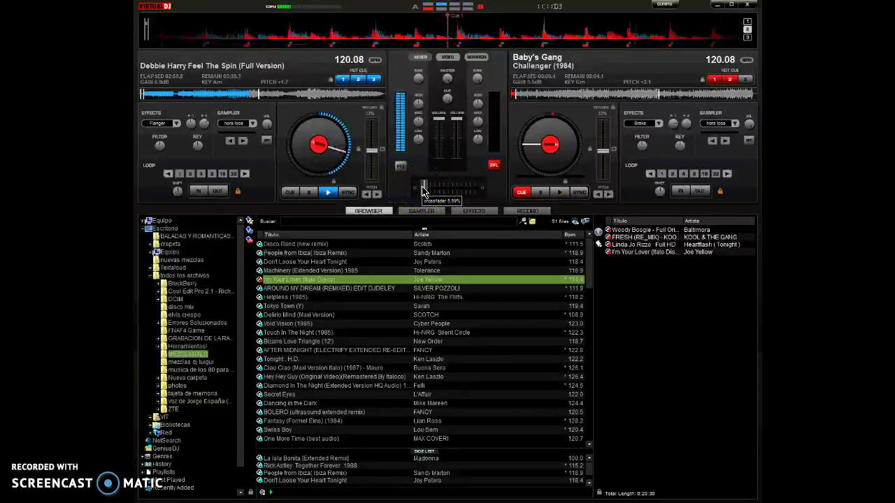
{"action": "left_click_drag", "start_coordinate": [423, 187], "coordinate": [423, 187]}
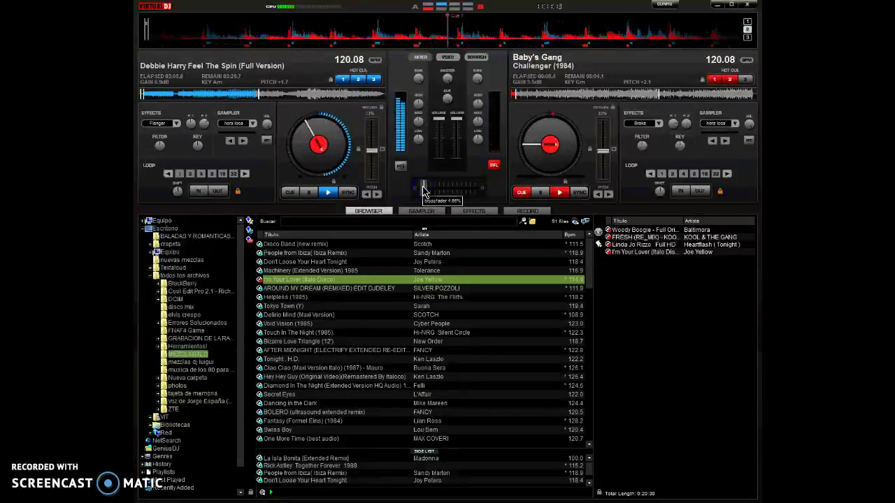
Step: Start Challenger (1984) on deck 2 and crossfade gradually over to it from Feel The Spin until deck 2 nearly has the full mix
{"action": "left_click_drag", "start_coordinate": [423, 191], "coordinate": [451, 193]}
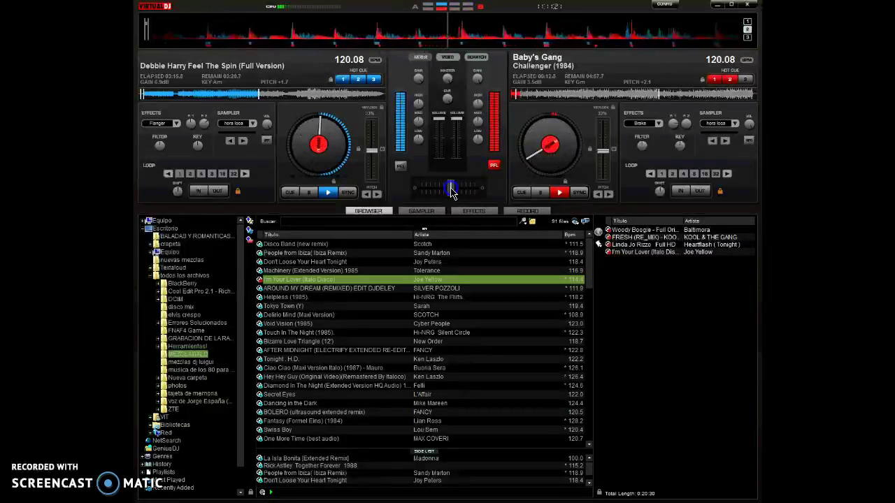
{"action": "left_click_drag", "start_coordinate": [451, 193], "coordinate": [460, 194]}
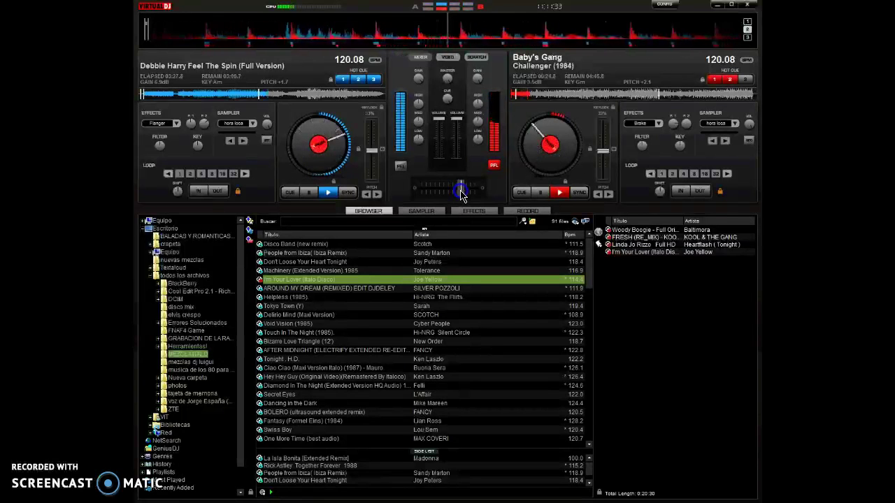
{"action": "mouse_move", "coordinate": [461, 196]}
{"action": "left_mouse_down"}
{"action": "mouse_move", "coordinate": [470, 200]}
{"action": "mouse_move", "coordinate": [462, 193]}
{"action": "left_mouse_up"}
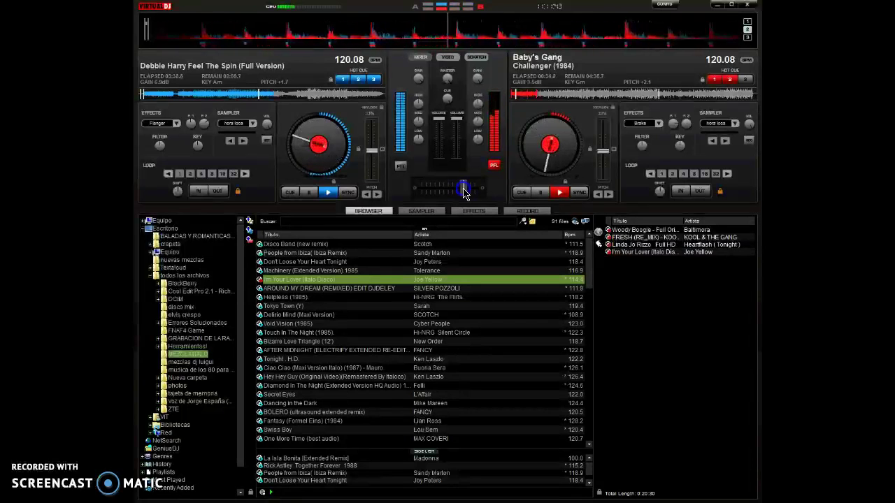
{"action": "left_click_drag", "start_coordinate": [465, 193], "coordinate": [468, 194]}
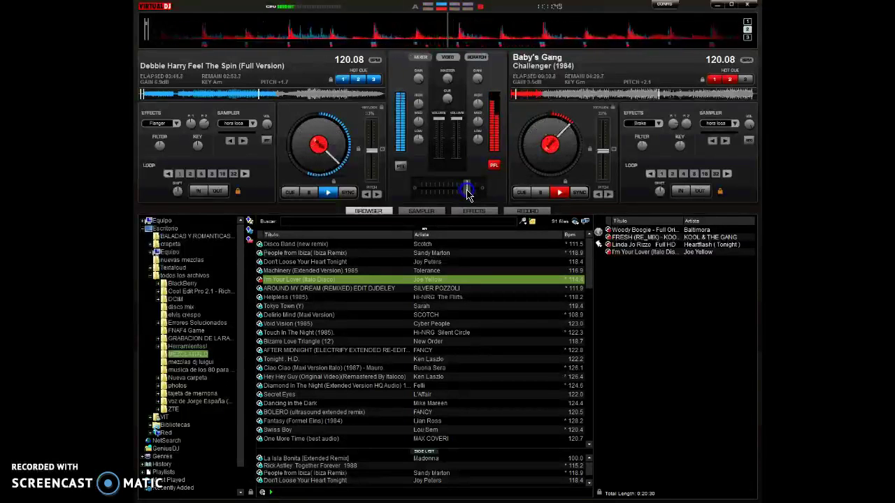
{"action": "left_click_drag", "start_coordinate": [468, 194], "coordinate": [474, 191]}
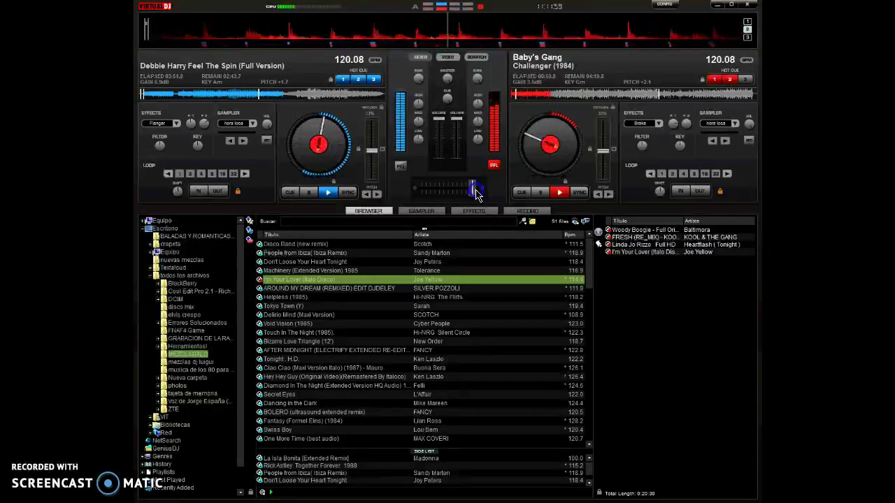
Step: Replace Feel The Spin on deck 1 with Baltimora's Woody Boogie synced to deck 2's tempo, and set the crossfader to 100% on deck 2
{"action": "left_click", "coordinate": [290, 194]}
{"action": "left_click", "coordinate": [290, 194]}
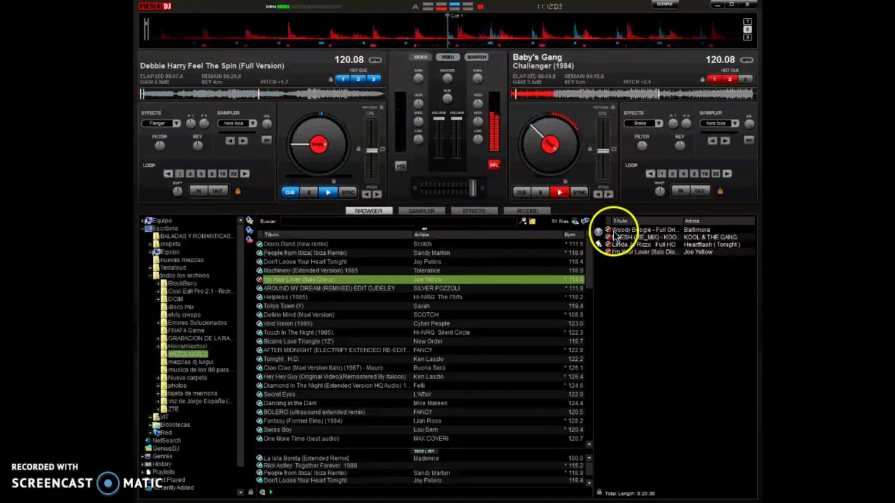
{"action": "left_click", "coordinate": [614, 232]}
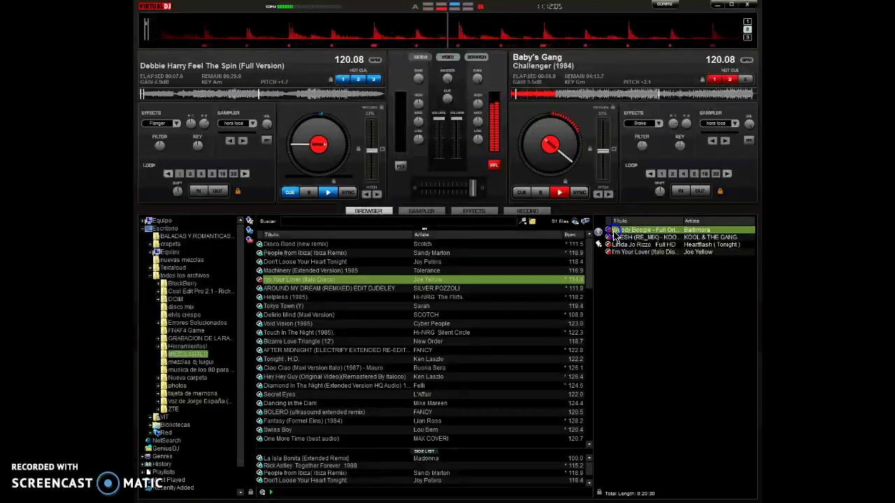
{"action": "double_click", "coordinate": [614, 233]}
{"action": "left_click", "coordinate": [535, 306]}
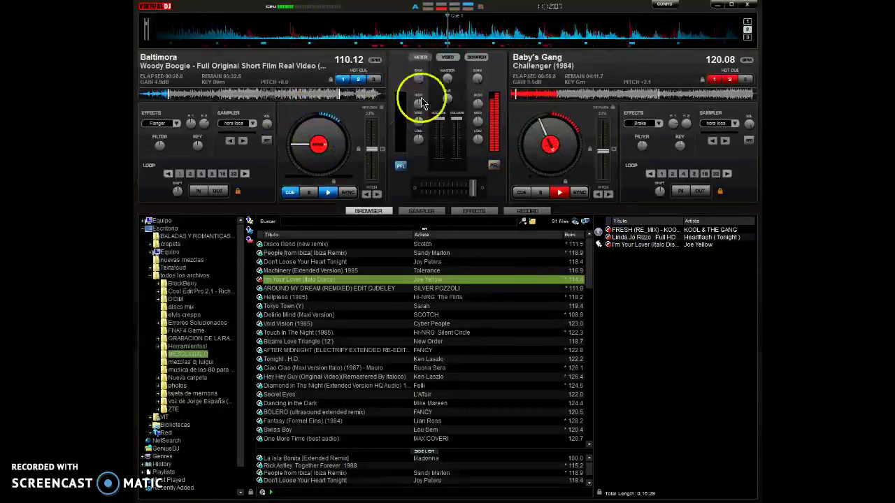
{"action": "left_click", "coordinate": [349, 192]}
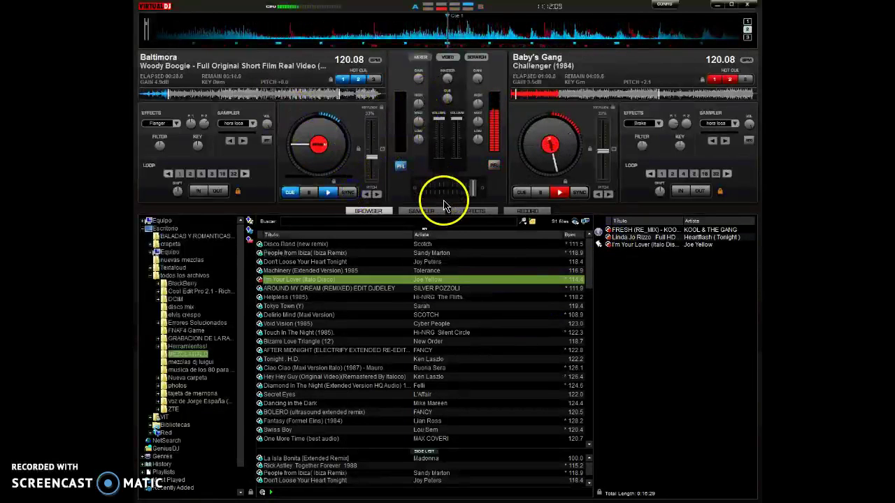
{"action": "mouse_move", "coordinate": [473, 188]}
{"action": "left_mouse_down"}
{"action": "mouse_move", "coordinate": [460, 194]}
{"action": "mouse_move", "coordinate": [474, 193]}
{"action": "left_mouse_up"}
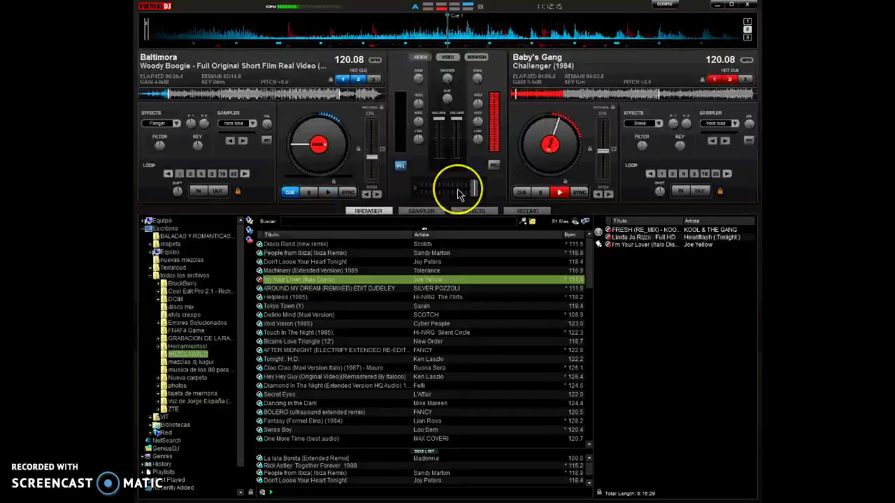
Step: Try repeatedly to start Woody Boogie from its cue point on deck 1 in time with Challenger (1984), returning it to the cue
{"action": "key", "text": "space"}
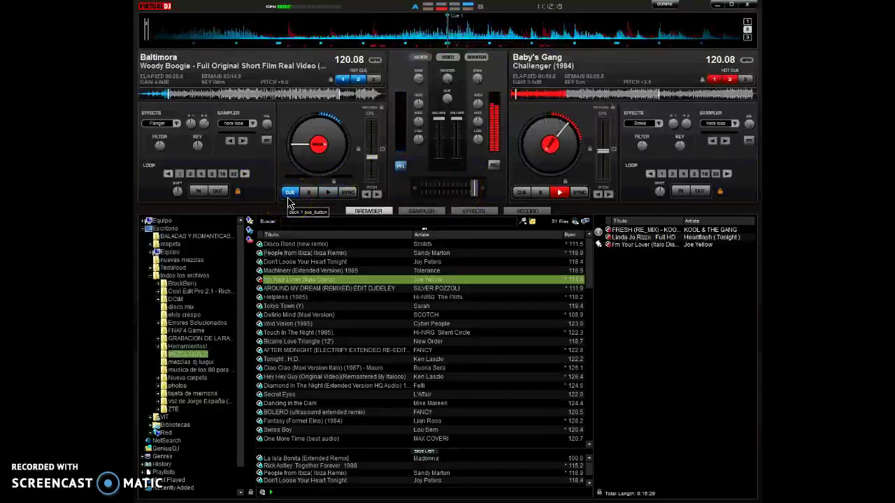
{"action": "key", "text": "space"}
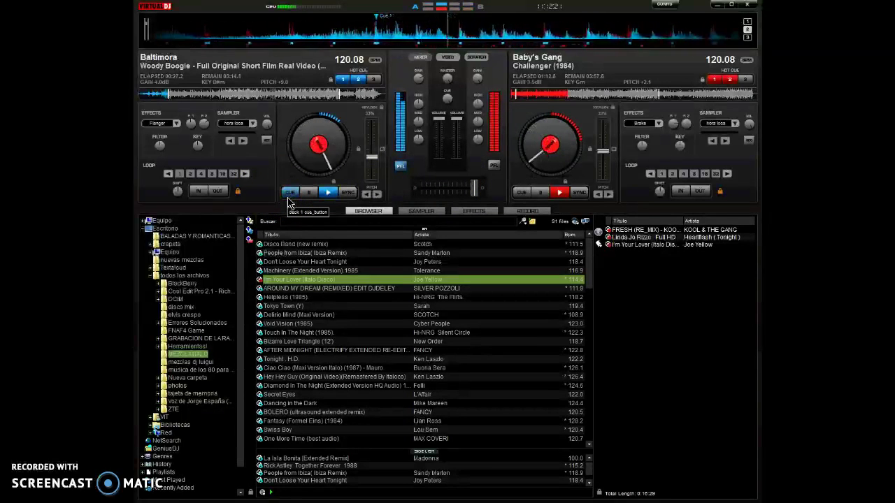
{"action": "left_click", "coordinate": [289, 199]}
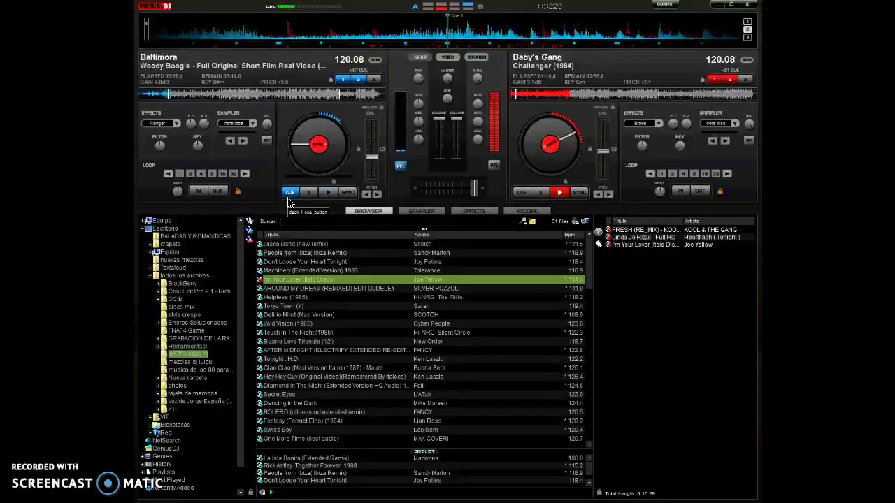
{"action": "left_click", "coordinate": [289, 200]}
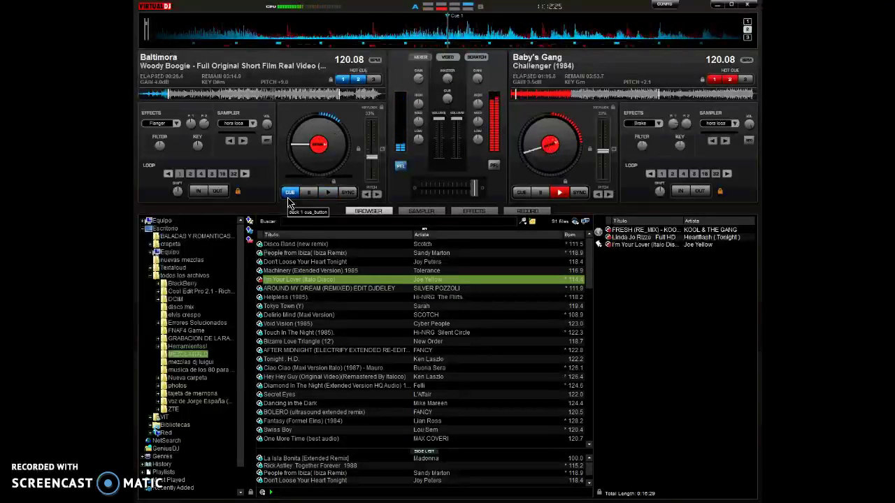
{"action": "left_click", "coordinate": [289, 199]}
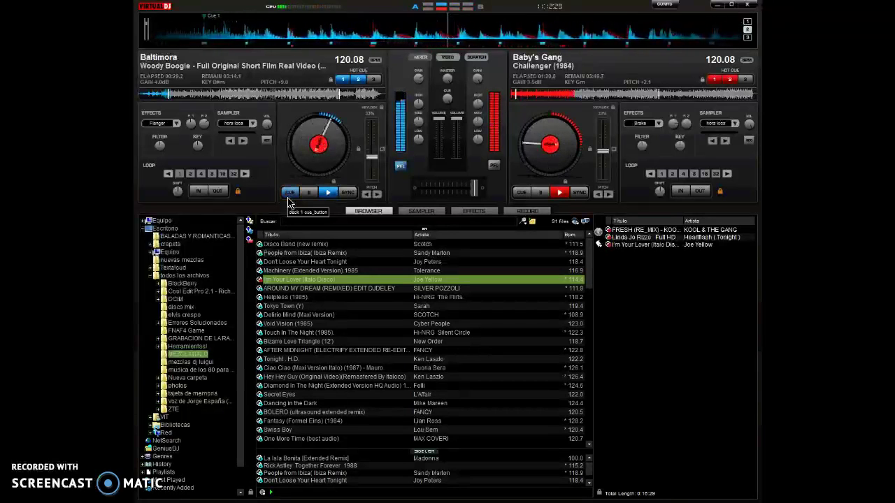
{"action": "left_click", "coordinate": [288, 200]}
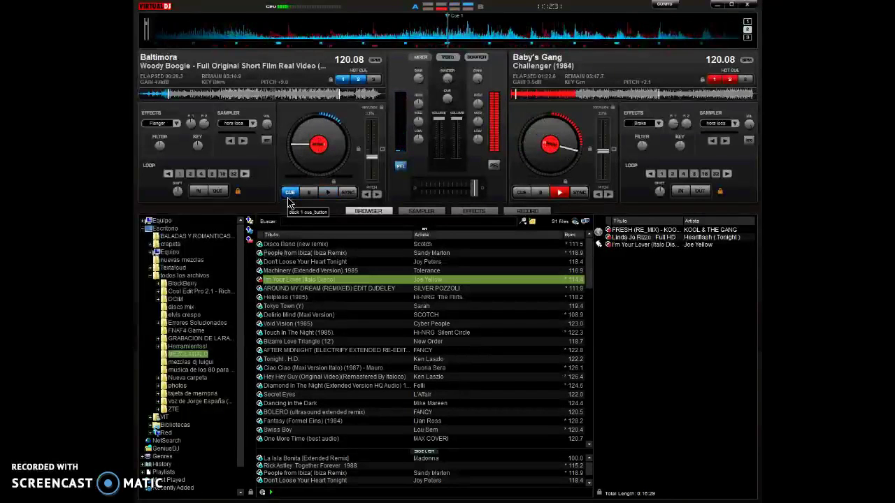
{"action": "left_click", "coordinate": [288, 199]}
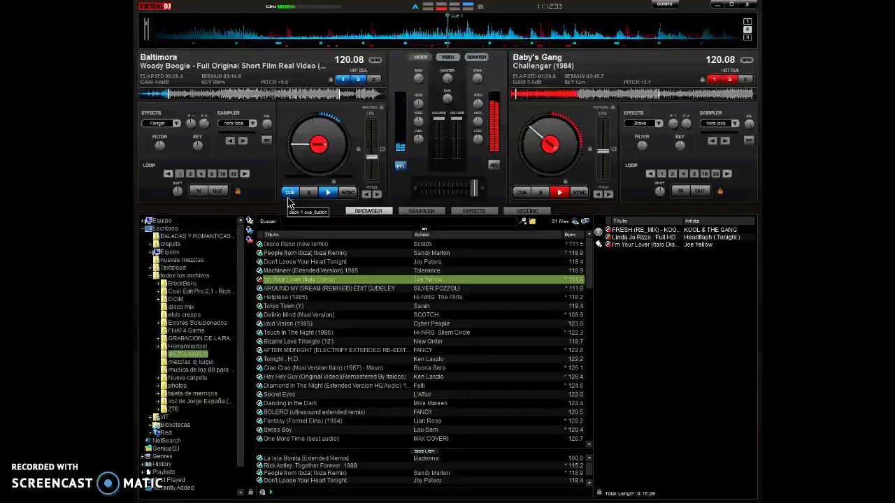
{"action": "left_click", "coordinate": [288, 199]}
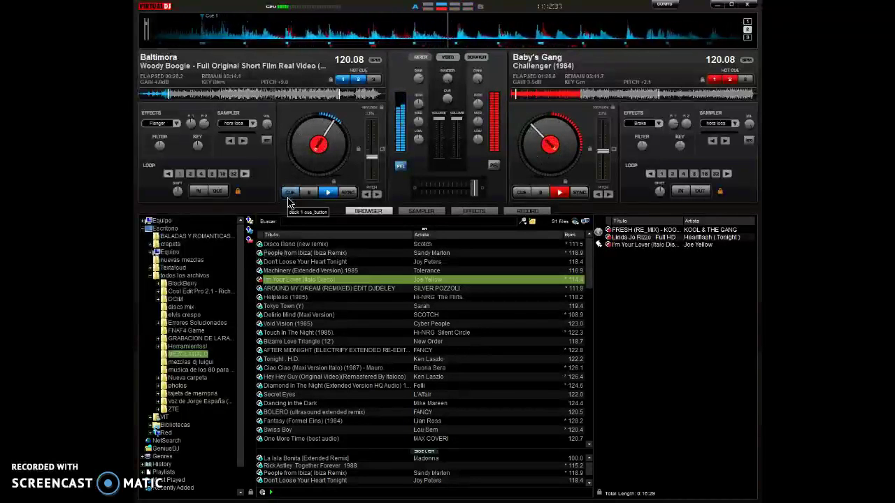
{"action": "left_click", "coordinate": [288, 200]}
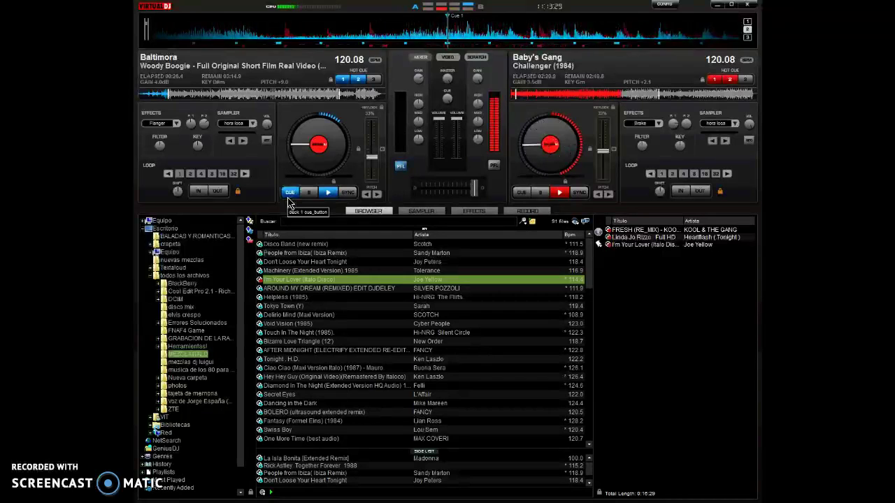
{"action": "left_click", "coordinate": [289, 200]}
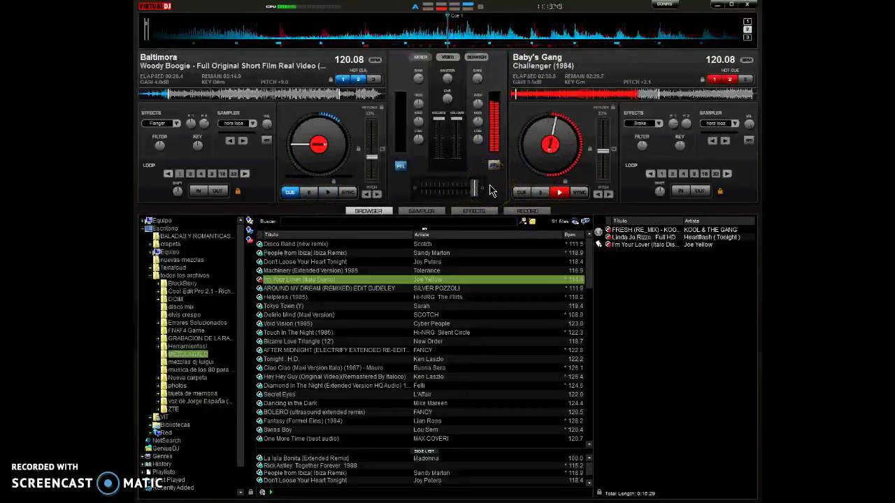
{"action": "key", "text": "space"}
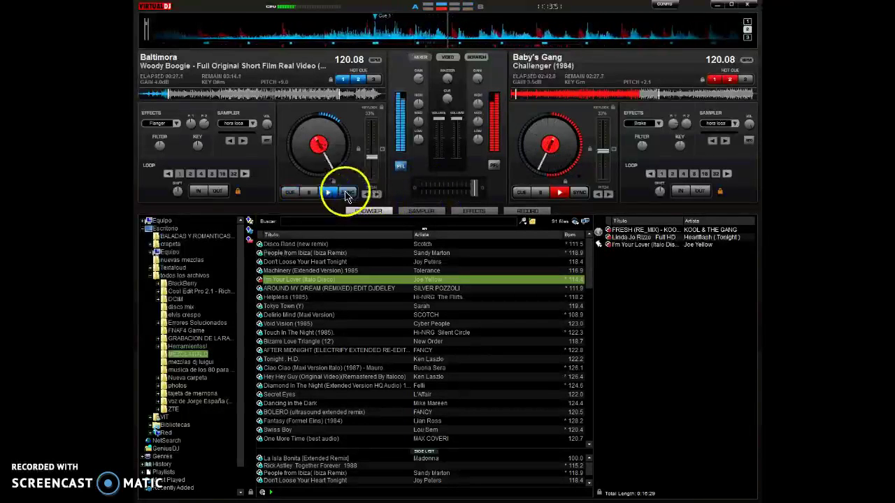
{"action": "left_click", "coordinate": [294, 199]}
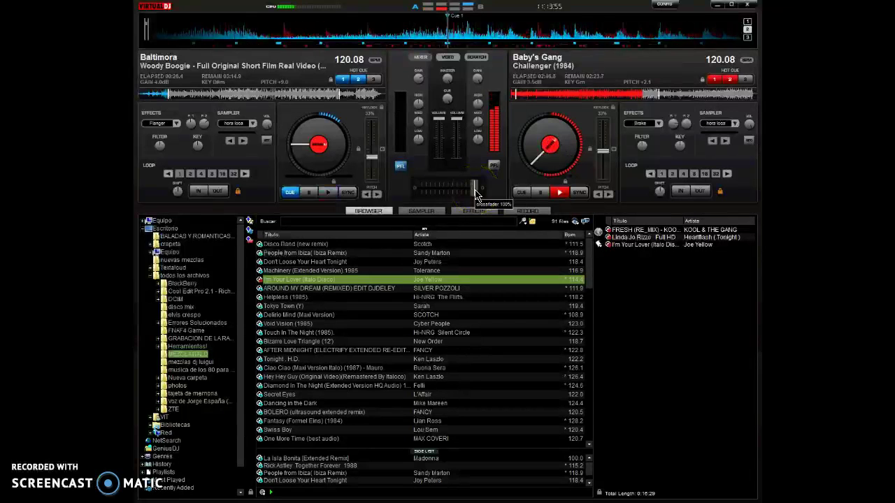
Step: Start Woody Boogie on deck 1 and crossfade over to it from Challenger (1984) until deck 1 has nearly the full mix
{"action": "left_click", "coordinate": [473, 191]}
{"action": "left_click_drag", "start_coordinate": [473, 194], "coordinate": [467, 194]}
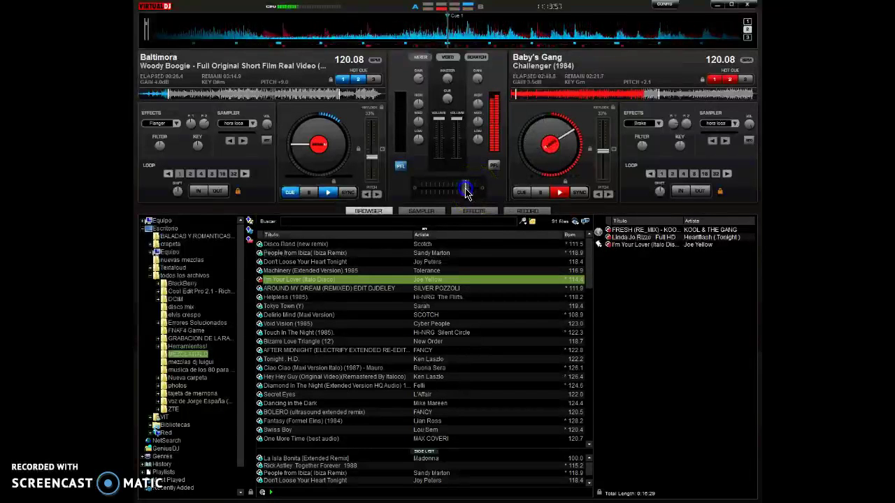
{"action": "left_click", "coordinate": [482, 186]}
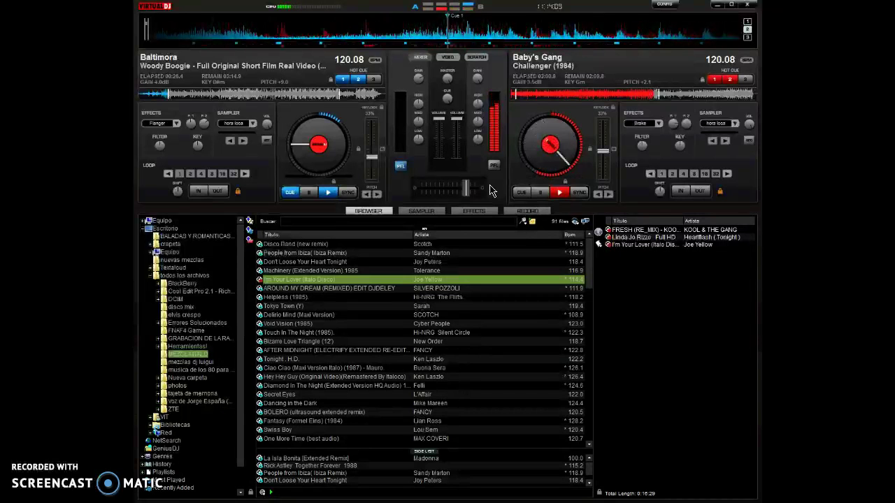
{"action": "key", "text": "space"}
{"action": "left_click_drag", "start_coordinate": [472, 190], "coordinate": [425, 198]}
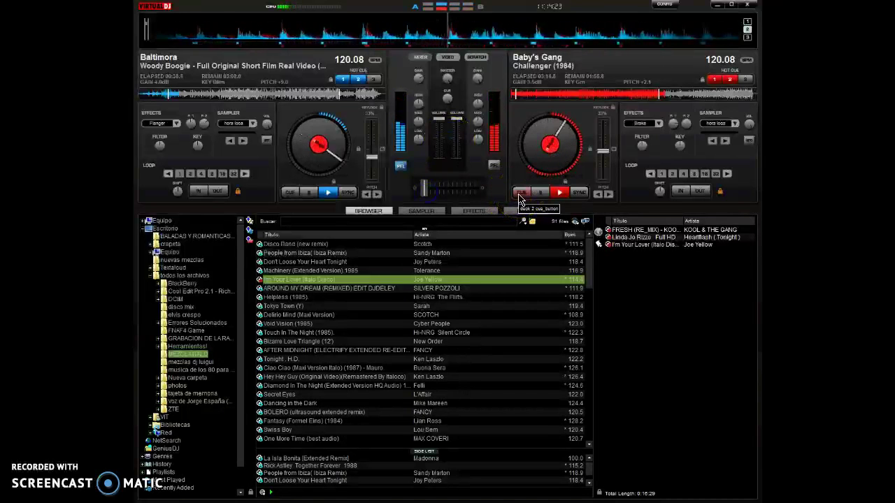
Step: Replace Challenger (1984) on deck 2 with FRESH (RE_MIX) synced to deck 1's tempo, and set the crossfader to about 10.28%
{"action": "left_click", "coordinate": [519, 195]}
{"action": "double_click", "coordinate": [654, 231]}
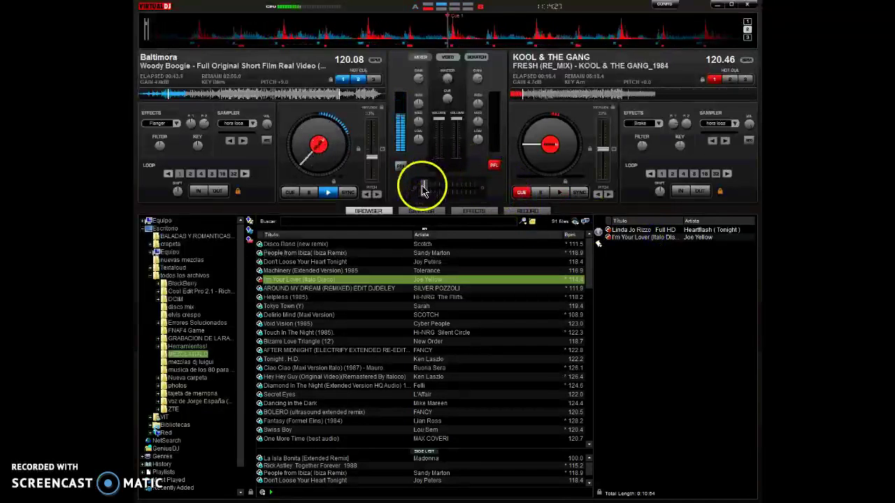
{"action": "left_click", "coordinate": [580, 193]}
{"action": "mouse_move", "coordinate": [427, 188]}
{"action": "left_mouse_down"}
{"action": "mouse_move", "coordinate": [432, 199]}
{"action": "mouse_move", "coordinate": [444, 194]}
{"action": "mouse_move", "coordinate": [425, 180]}
{"action": "left_mouse_up"}
{"action": "right_click", "coordinate": [430, 196]}
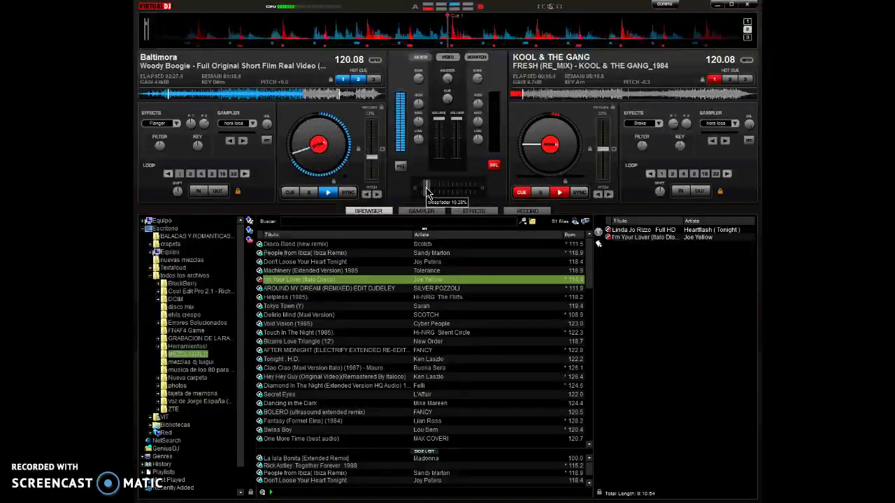
Step: Try to start FRESH (RE_MIX) on deck 2 in time with Woody Boogie, returning it to its cue point
{"action": "left_click", "coordinate": [401, 185]}
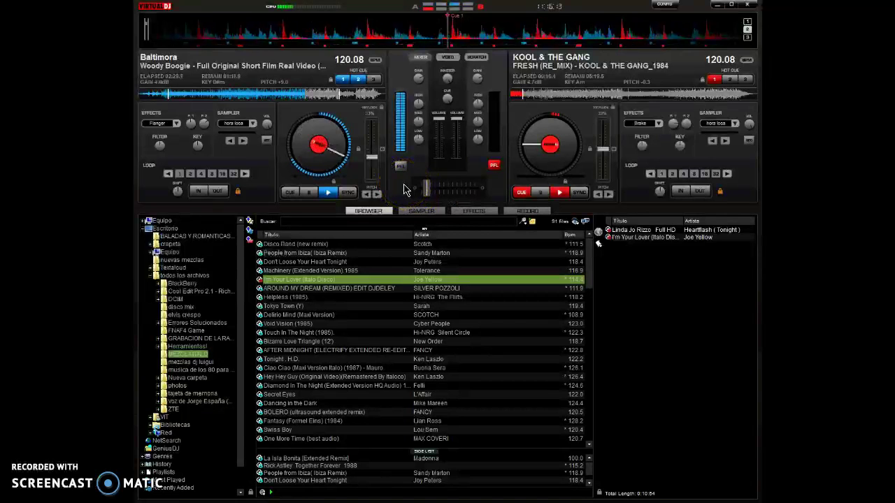
{"action": "left_click", "coordinate": [423, 190]}
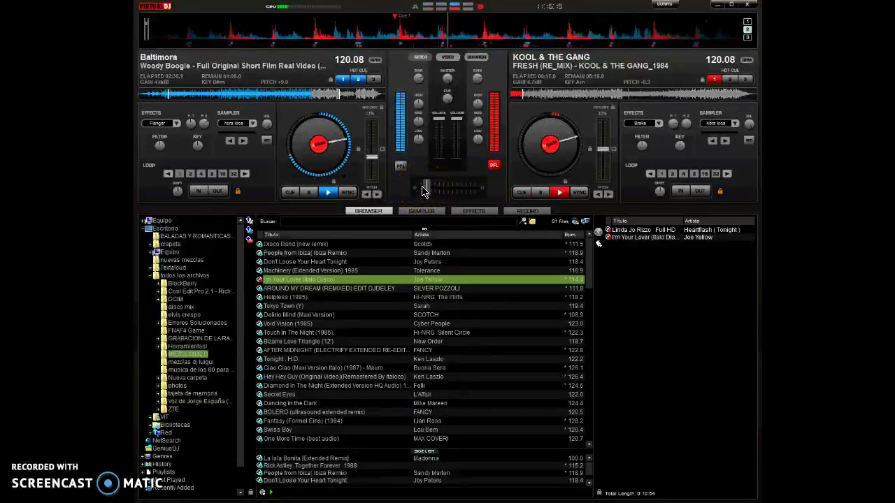
{"action": "left_click", "coordinate": [362, 184]}
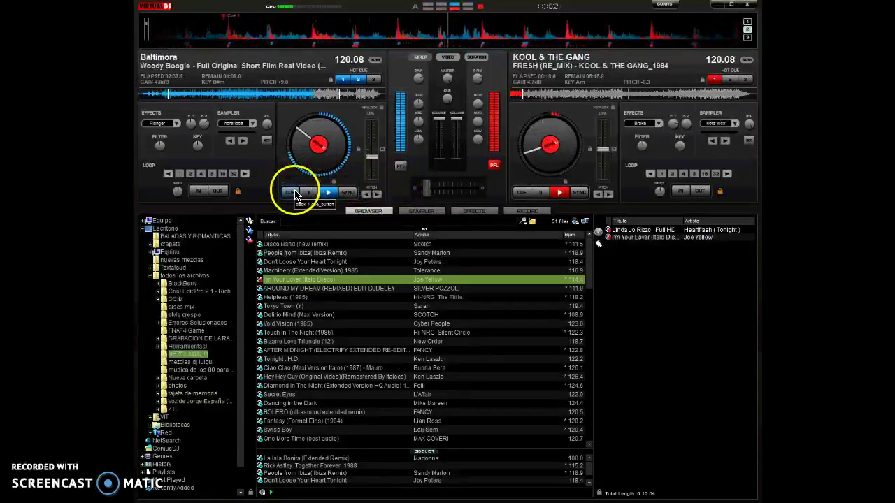
{"action": "left_click", "coordinate": [523, 193]}
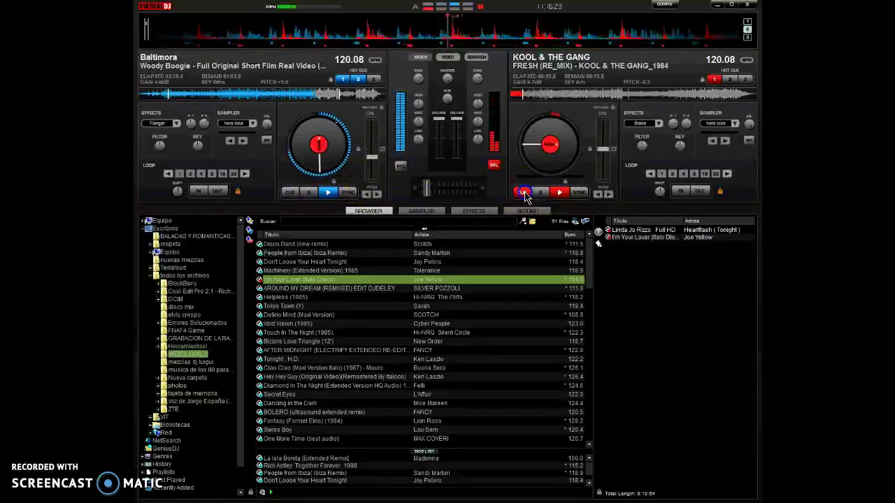
{"action": "mouse_move", "coordinate": [433, 187]}
{"action": "left_mouse_down"}
{"action": "mouse_move", "coordinate": [436, 179]}
{"action": "mouse_move", "coordinate": [416, 186]}
{"action": "mouse_move", "coordinate": [425, 194]}
{"action": "left_mouse_up"}
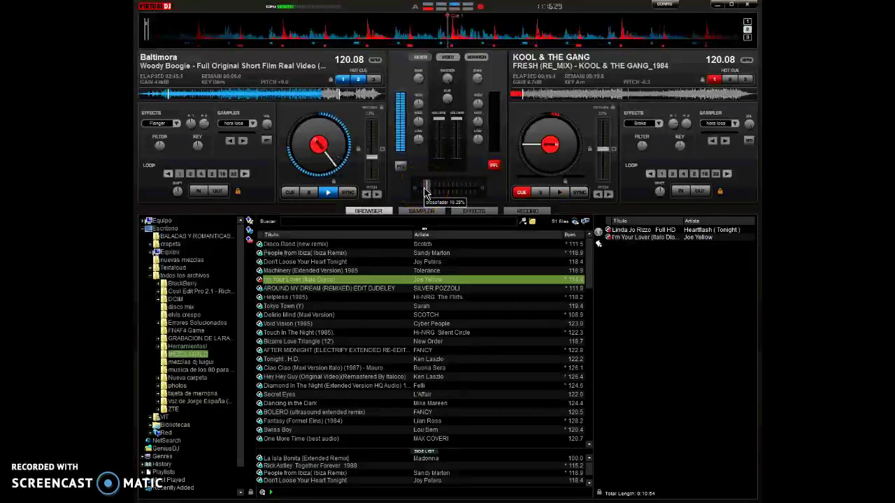
Step: Start FRESH (RE_MIX) on deck 2 and crossfade gradually over to it from Woody Boogie until deck 2 has the full mix
{"action": "left_click", "coordinate": [425, 194]}
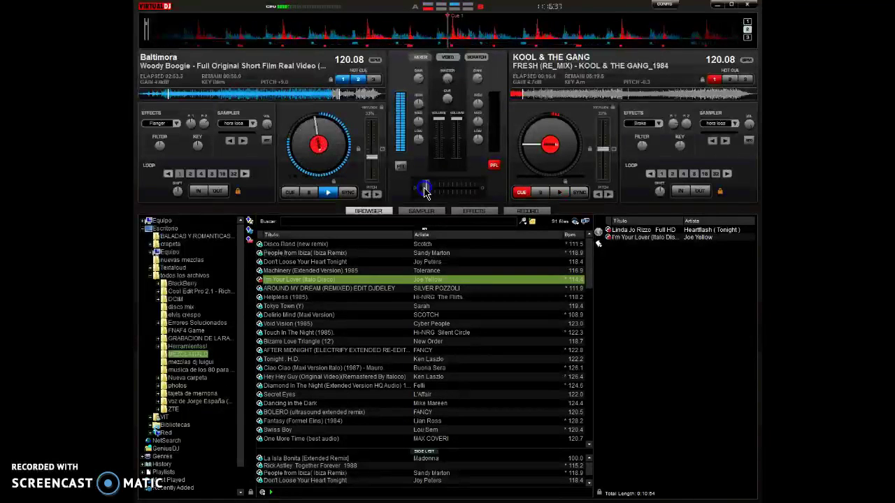
{"action": "left_click_drag", "start_coordinate": [424, 190], "coordinate": [456, 194]}
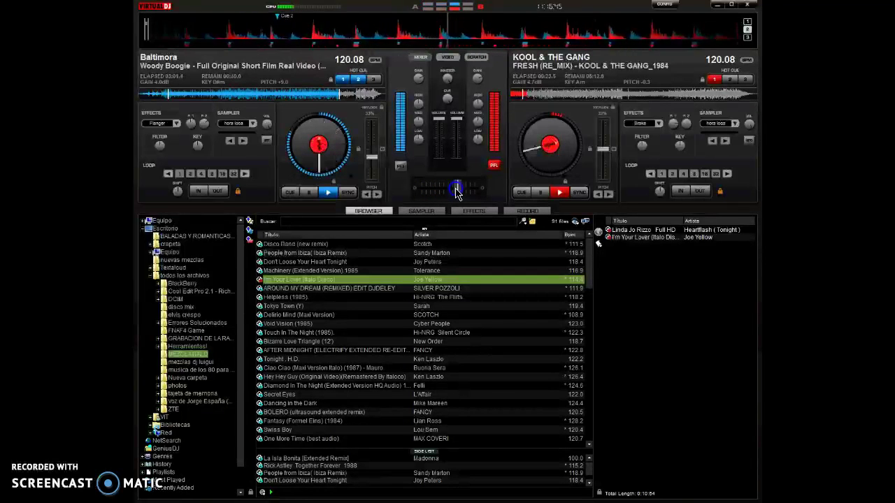
{"action": "left_click_drag", "start_coordinate": [455, 193], "coordinate": [475, 202]}
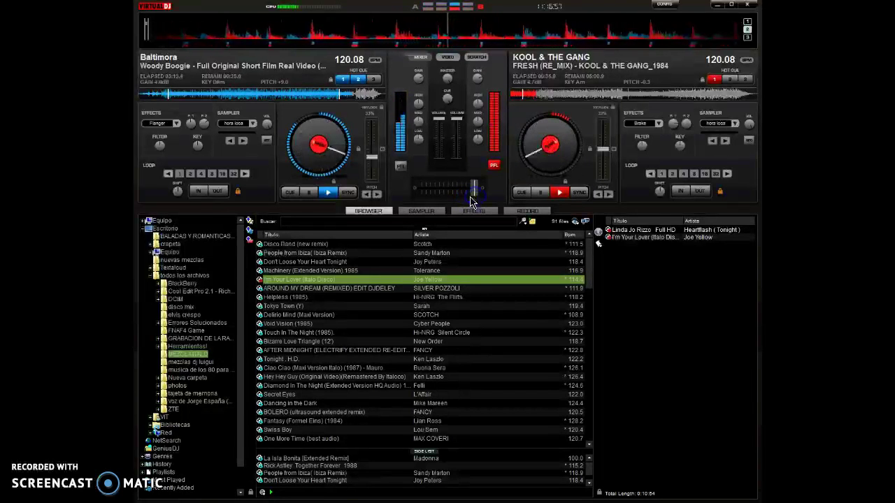
Step: Replace Woody Boogie on deck 1 with Heartflash (Tonight) synced to deck 2's tempo, and leave the crossfader fully on deck 2
{"action": "left_click", "coordinate": [290, 192]}
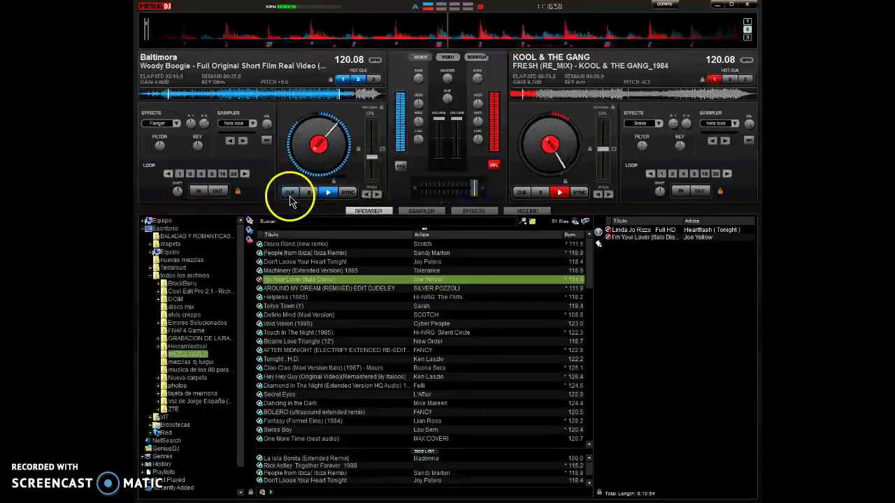
{"action": "double_click", "coordinate": [640, 230]}
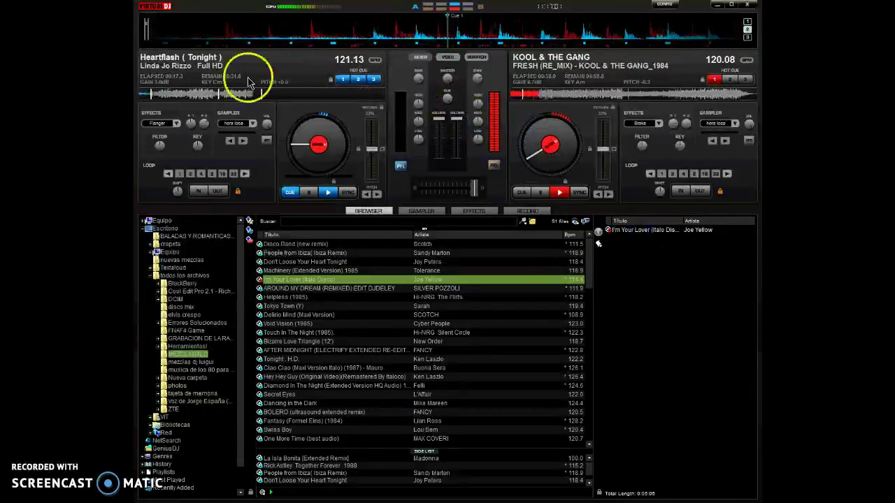
{"action": "left_click", "coordinate": [349, 194]}
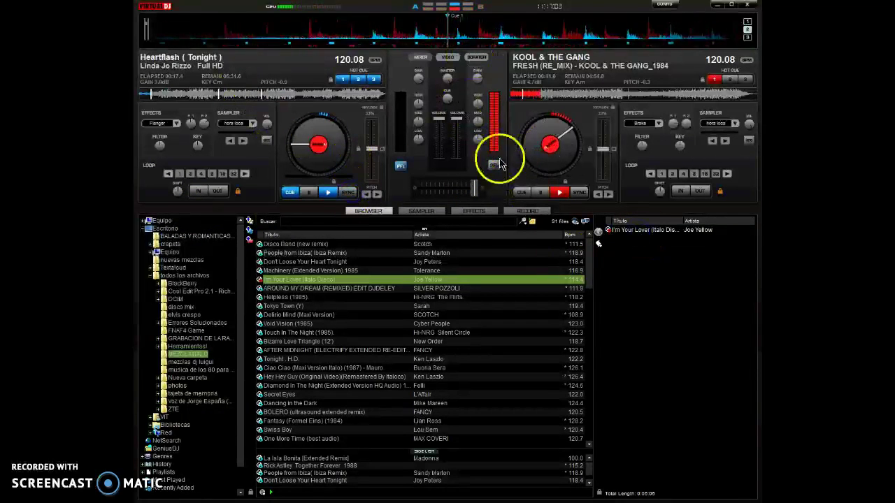
{"action": "left_click", "coordinate": [472, 187]}
{"action": "left_click_drag", "start_coordinate": [473, 189], "coordinate": [467, 193]}
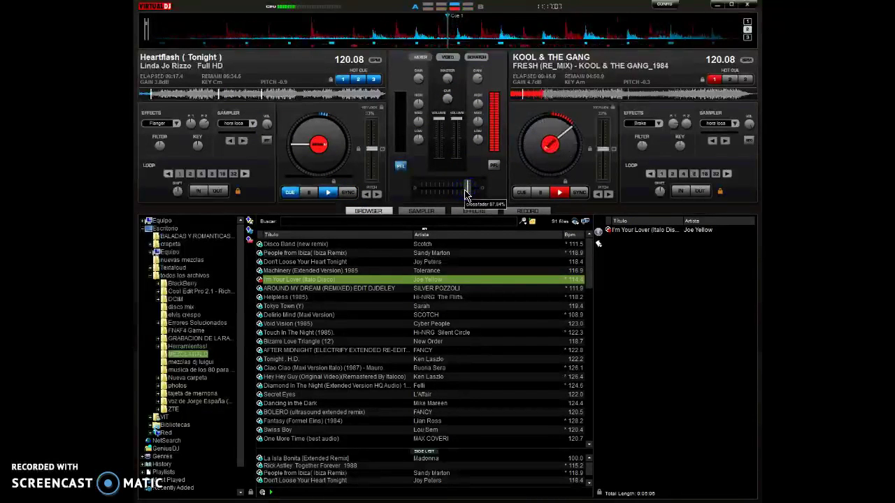
{"action": "left_click_drag", "start_coordinate": [467, 194], "coordinate": [486, 198]}
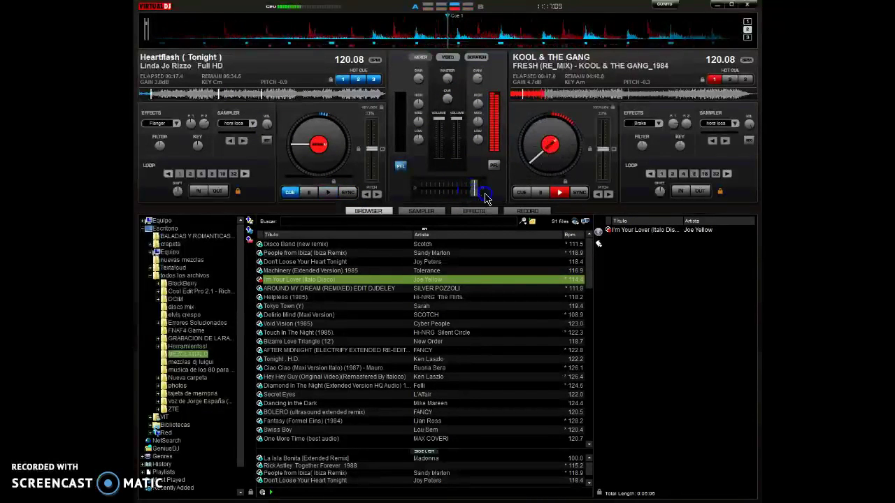
Step: Resync Heartflash (Tonight) on deck 1 with FRESH (RE_MIX) and ready it at its cue point for starting
{"action": "left_click", "coordinate": [349, 193]}
{"action": "left_click", "coordinate": [291, 193]}
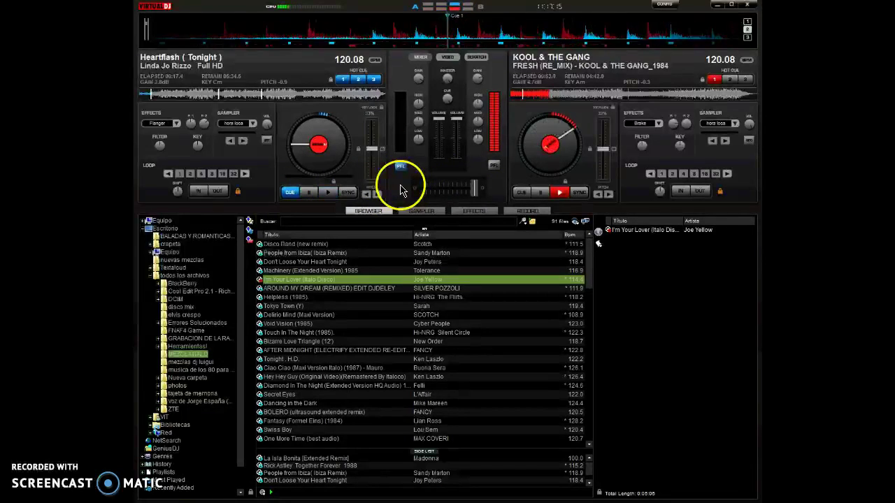
{"action": "key", "text": "space"}
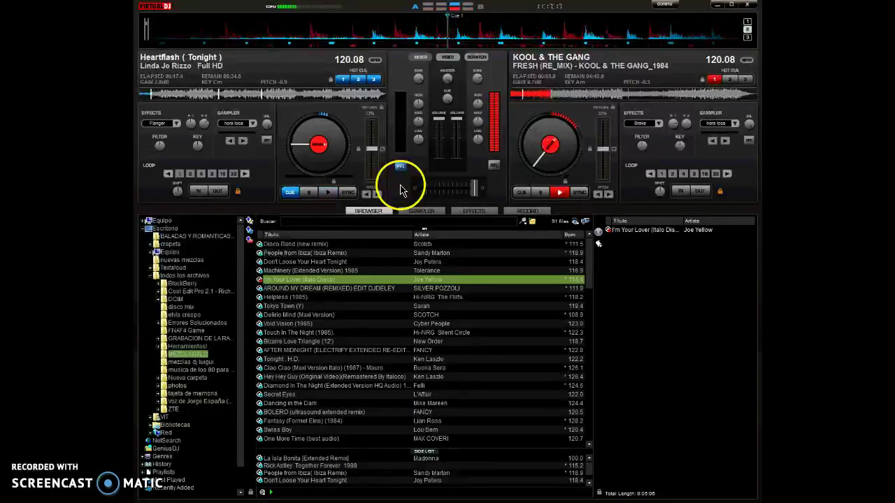